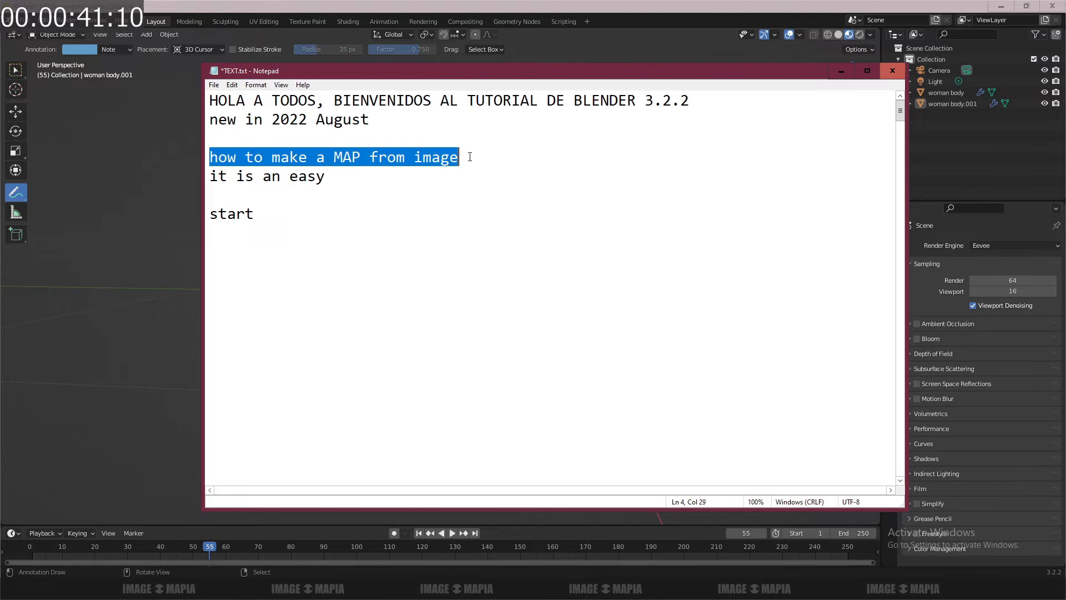
left_click(352, 183)
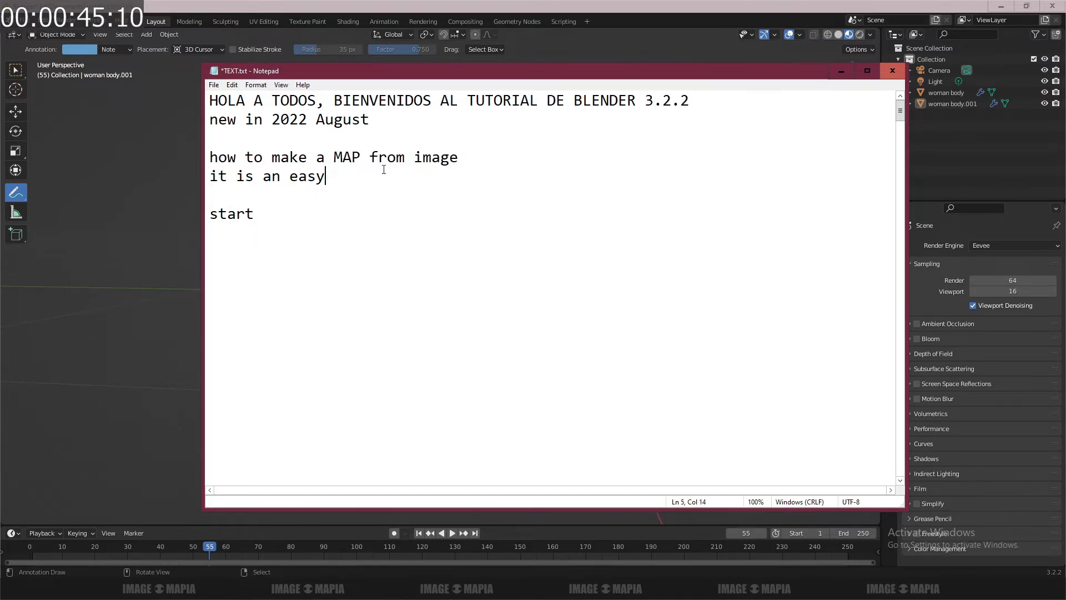
left_click_drag(334, 157, 422, 157)
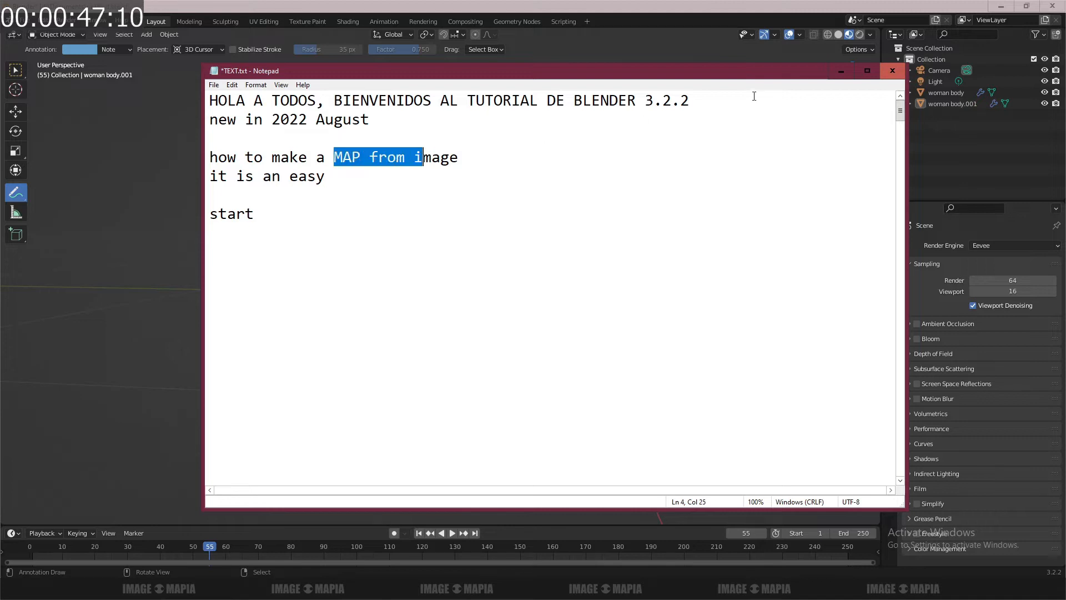
left_click(842, 71)
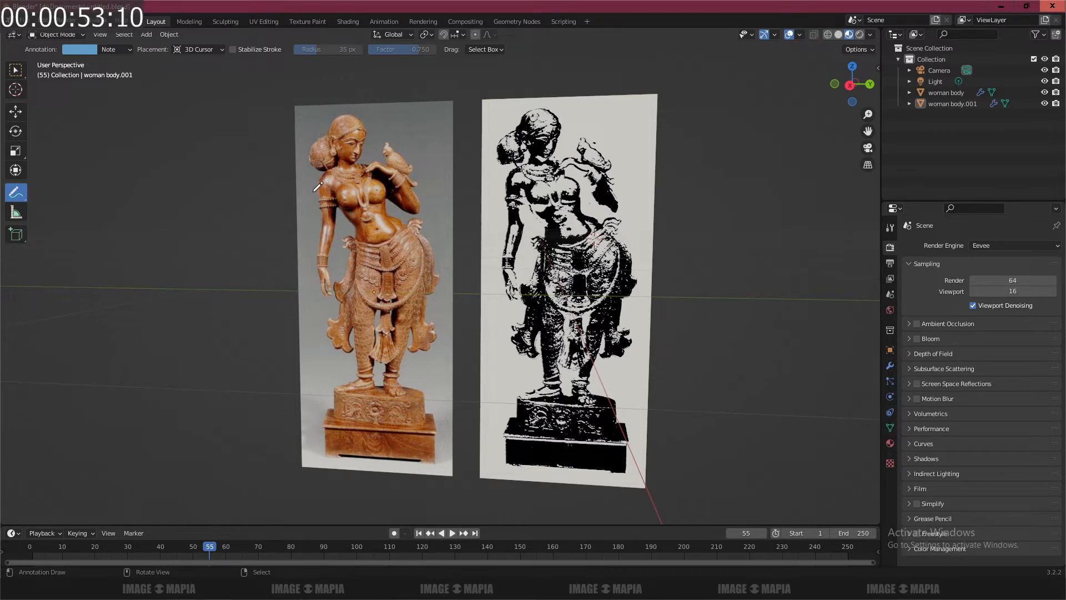
- Annotate the colour statue picture as "image" and the black-and-white one as "map" and "Grayscale", with arrows pointing at them
left_click_drag(307, 196, 194, 265)
mouse_move(135, 297)
left_mouse_down()
mouse_move(145, 307)
mouse_move(266, 286)
left_mouse_up()
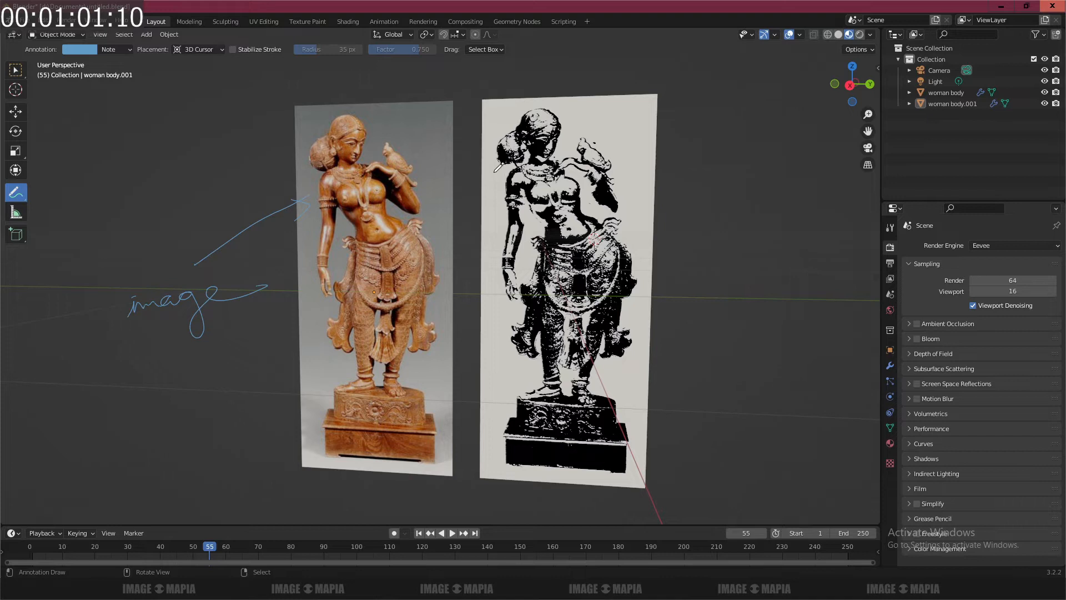
mouse_move(413, 226)
left_mouse_down()
mouse_move(473, 190)
mouse_move(467, 218)
left_mouse_up()
left_click_drag(626, 185, 713, 238)
left_click_drag(629, 186, 639, 215)
mouse_move(659, 288)
left_mouse_down()
mouse_move(675, 260)
mouse_move(719, 261)
mouse_move(728, 294)
mouse_move(736, 271)
left_mouse_up()
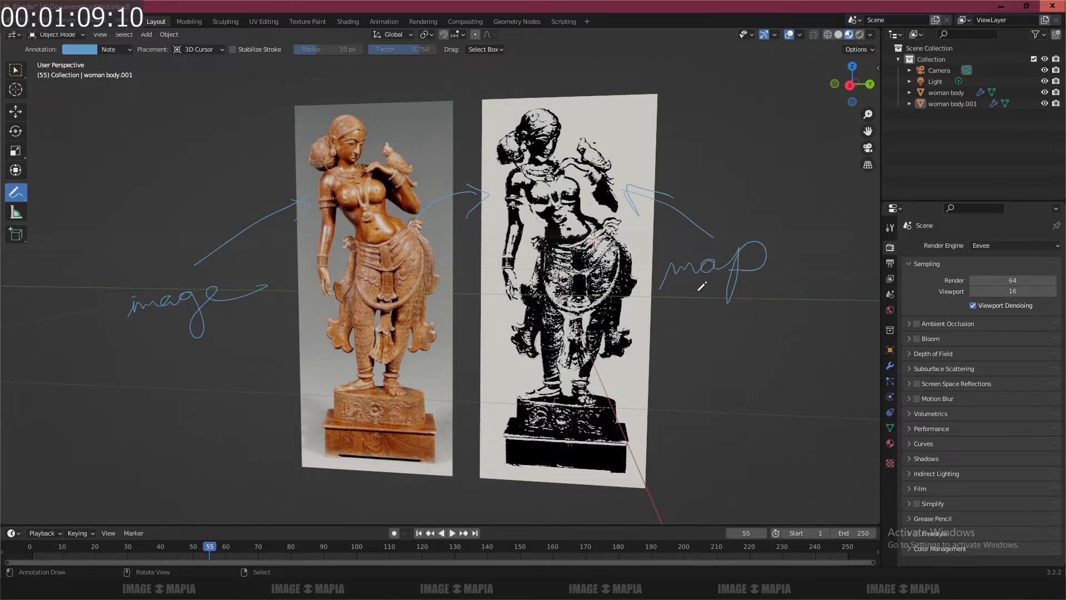
mouse_move(665, 320)
left_mouse_down()
mouse_move(823, 290)
mouse_move(880, 305)
left_mouse_up()
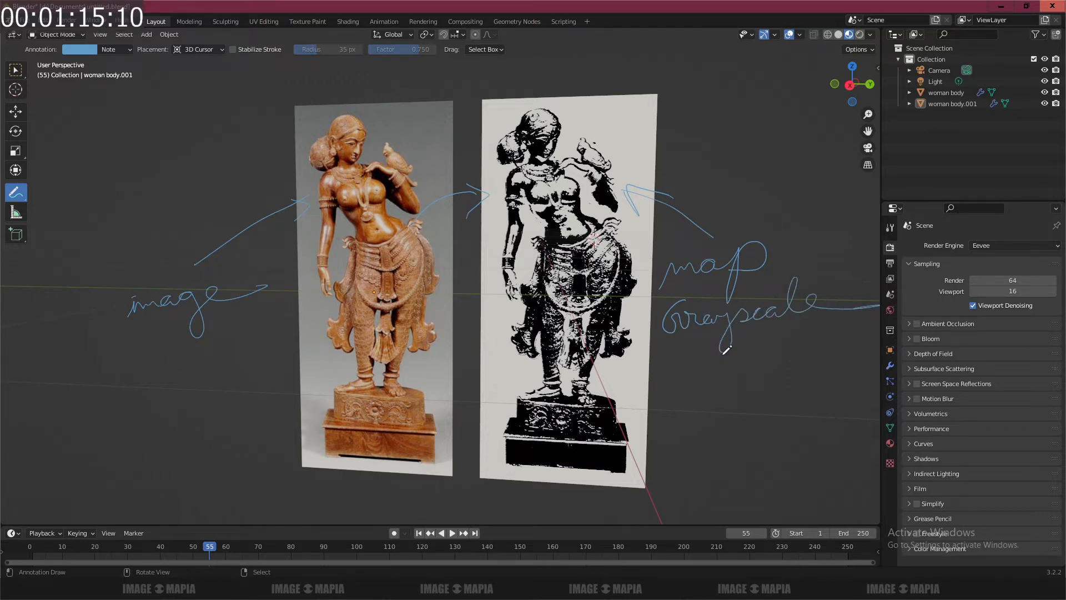
- Erase all the handwritten annotations and arrows around the two statue pictures
mouse_move(367, 465)
left_mouse_down()
mouse_move(476, 488)
mouse_move(481, 475)
mouse_move(490, 509)
left_mouse_up()
mouse_move(182, 286)
left_mouse_down("ctrl")
mouse_move(155, 309)
mouse_move(190, 250)
mouse_move(313, 296)
mouse_move(354, 238)
mouse_move(497, 187)
mouse_move(720, 155)
mouse_move(755, 196)
mouse_move(683, 267)
mouse_move(709, 341)
mouse_move(859, 275)
left_mouse_up("ctrl")
mouse_move(543, 382)
left_mouse_down("ctrl")
mouse_move(396, 507)
mouse_move(472, 503)
left_mouse_up("ctrl")
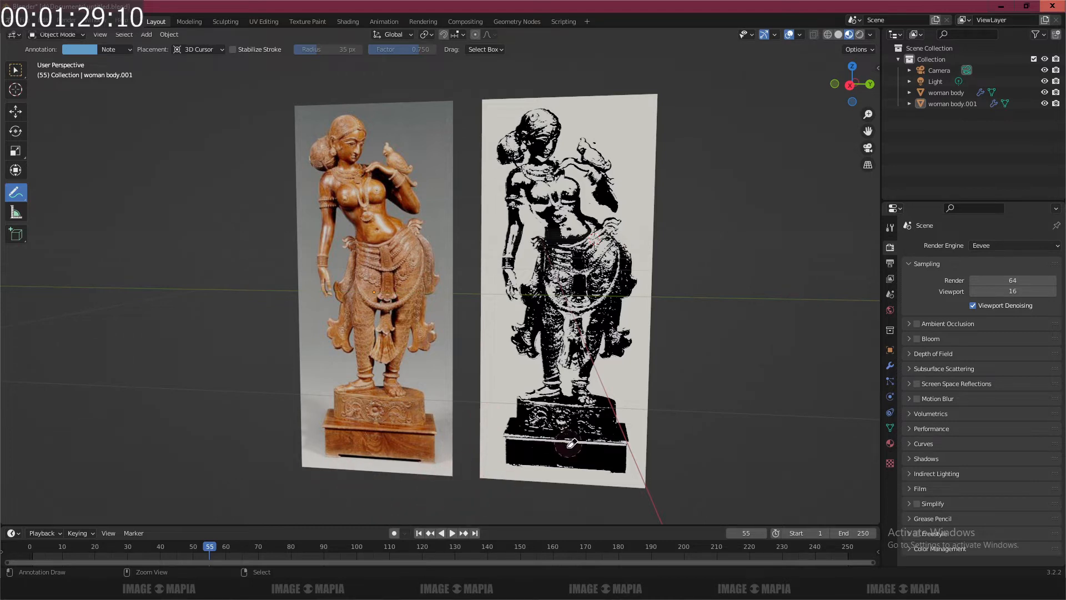
key("alt+Tab")
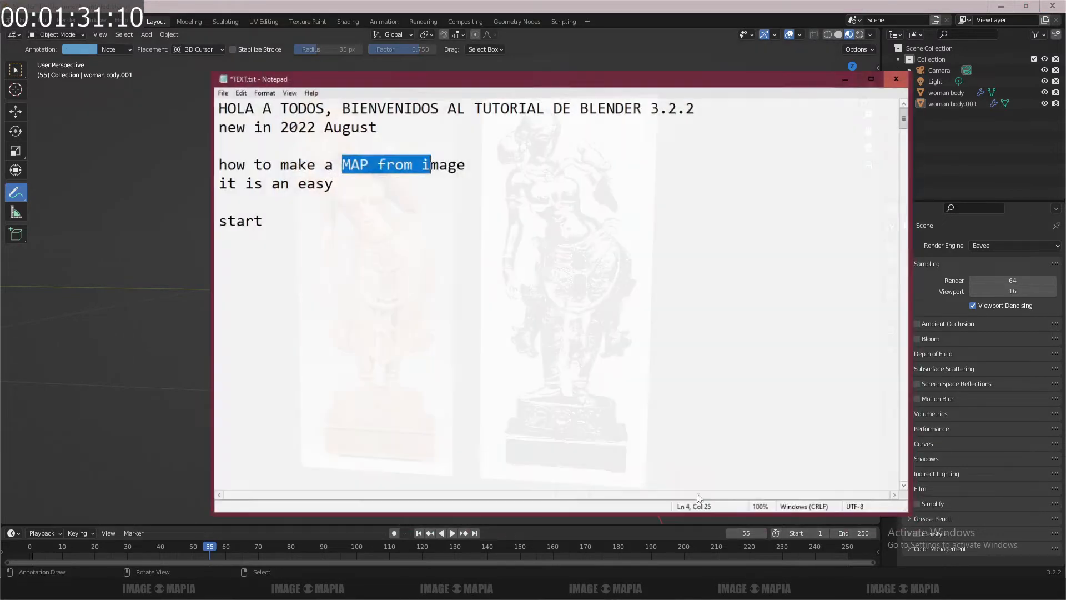
left_click(328, 282)
key("shift+Home")
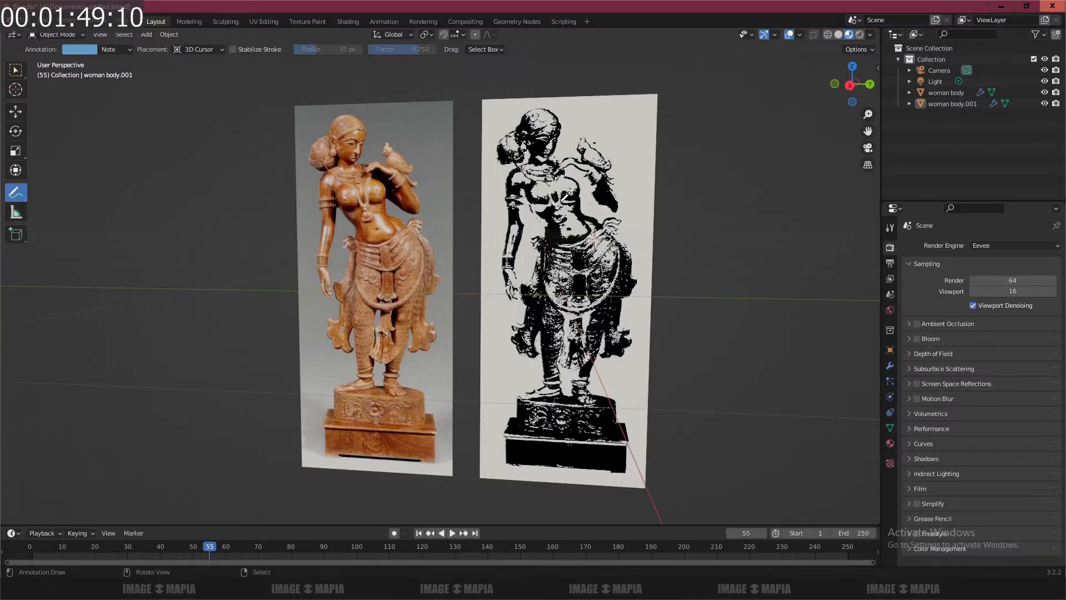
- Delete the black-and-white statue plane "woman body", leaving the Move tool active
left_click(16, 111)
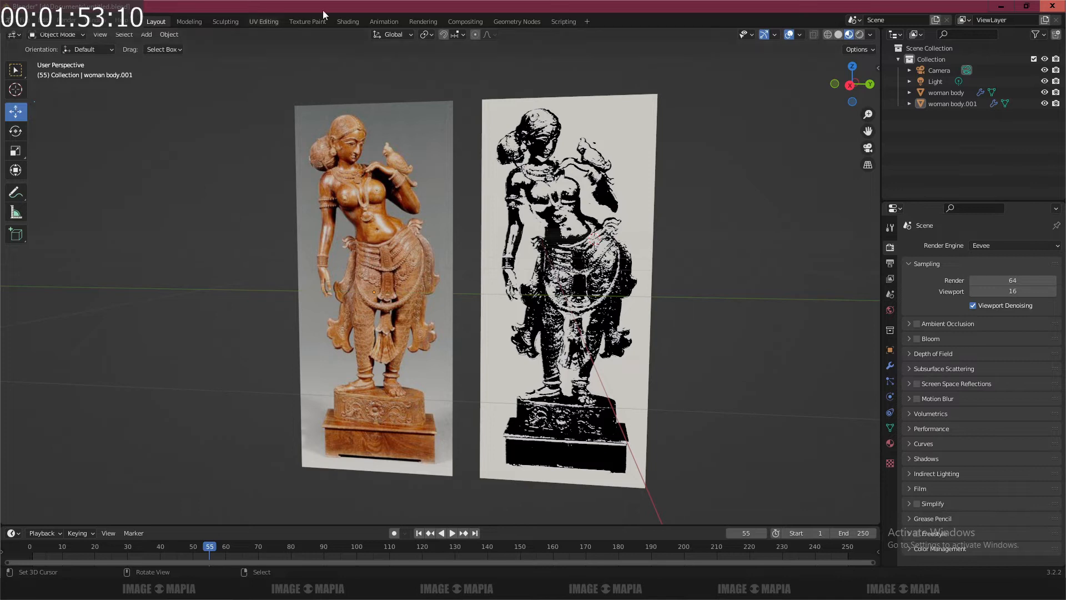
left_click(603, 139)
right_click(603, 139)
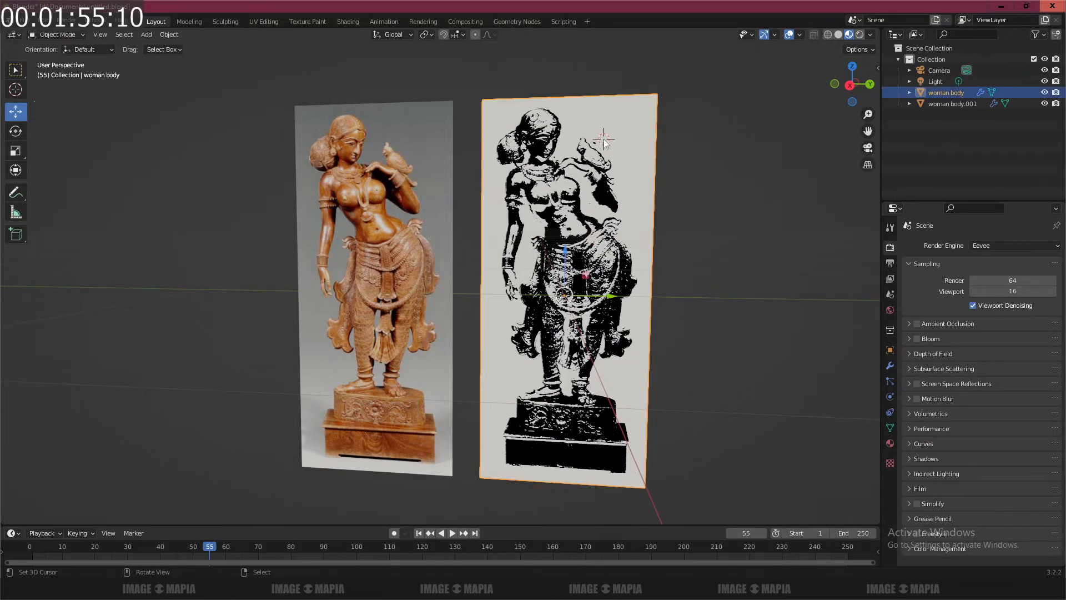
key("x")
left_click(600, 140)
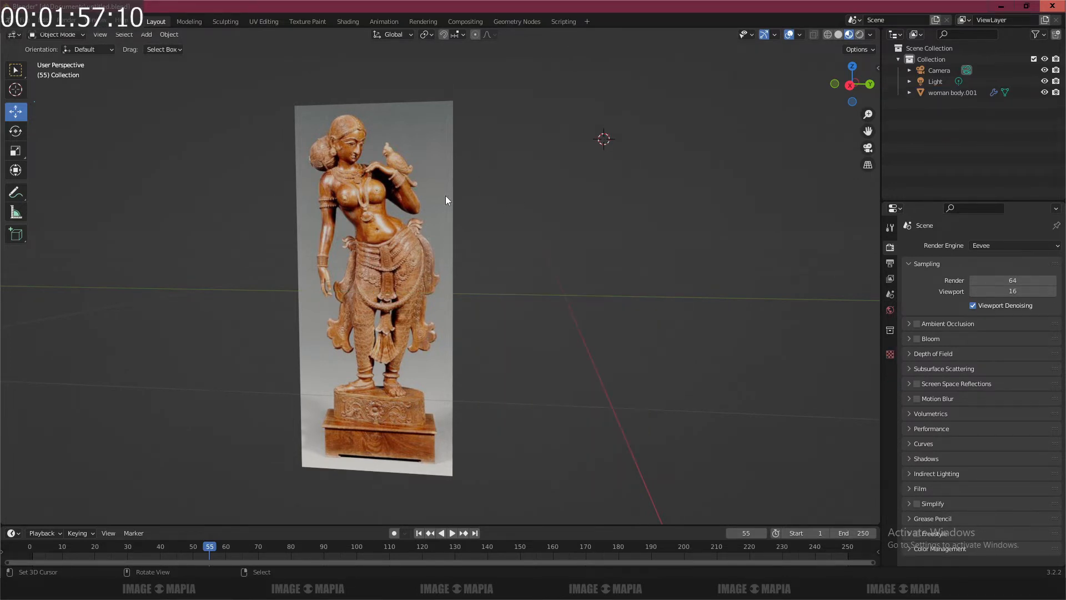
- Centre the colour statue plane on the world origin by snapping the 3D cursor there and the plane to the cursor, in right view
right_click(418, 183)
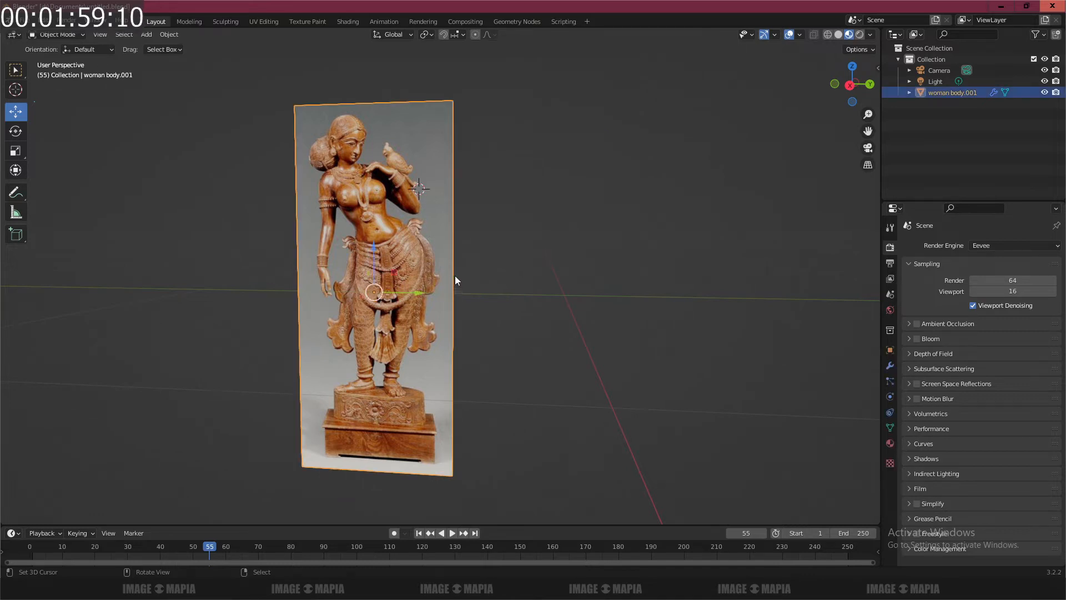
key("KP_3")
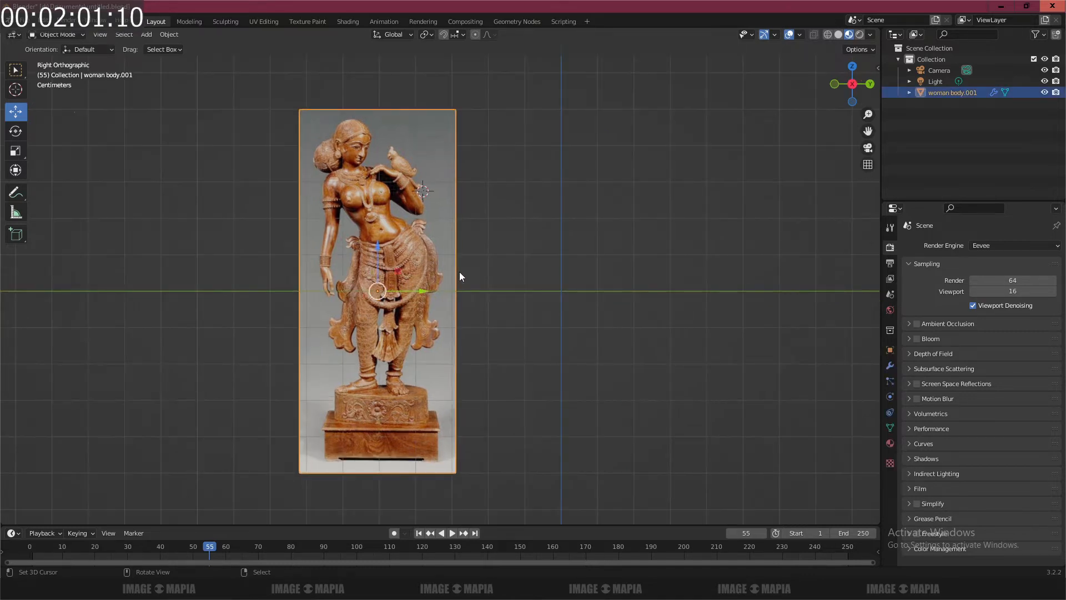
key("shift+s")
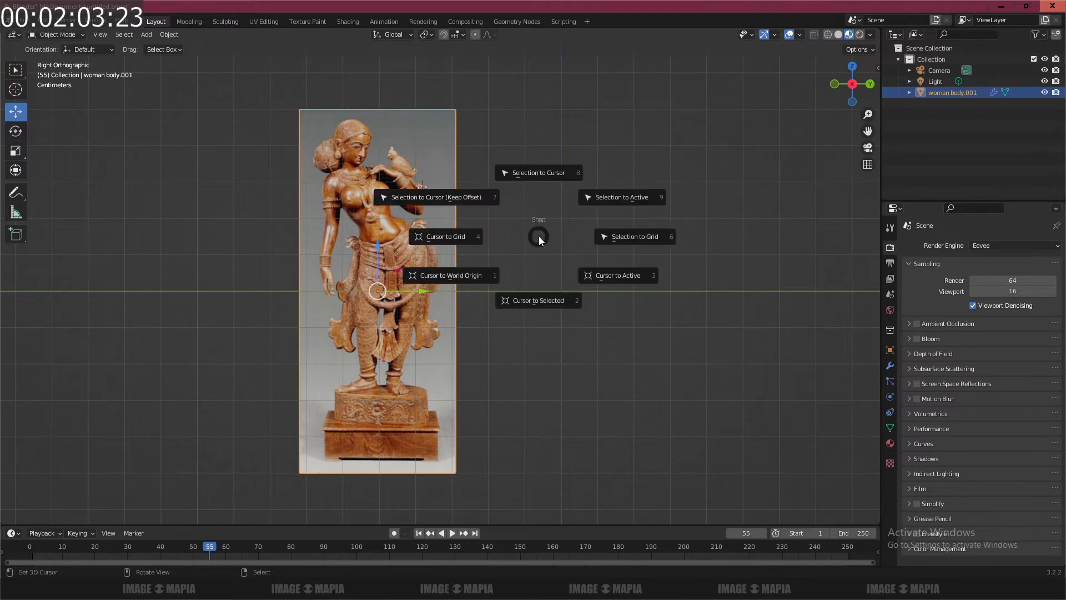
left_click(450, 276)
key("shift+s")
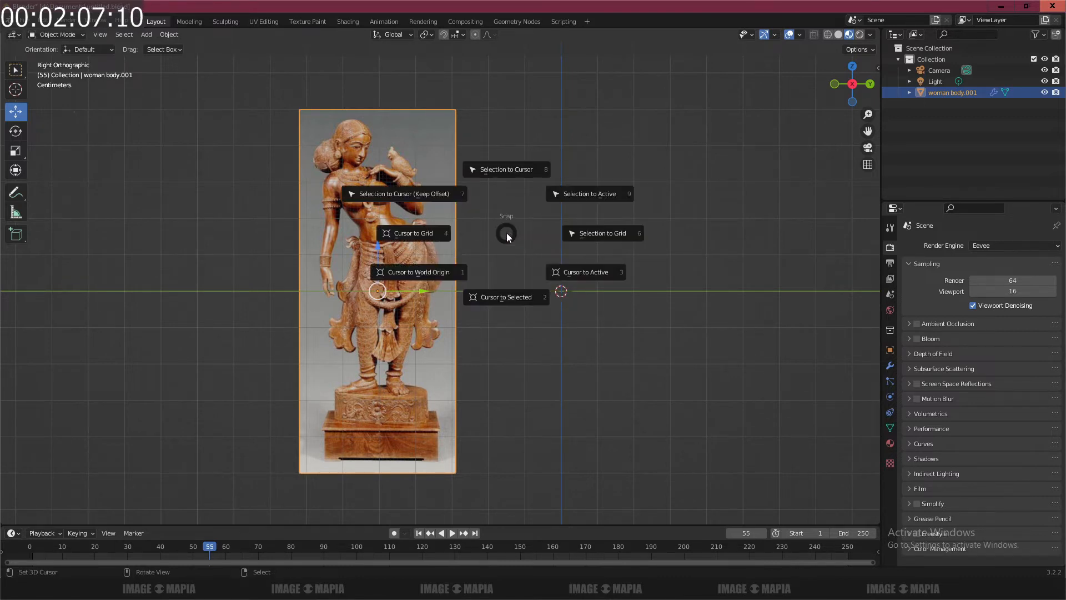
left_click(414, 194)
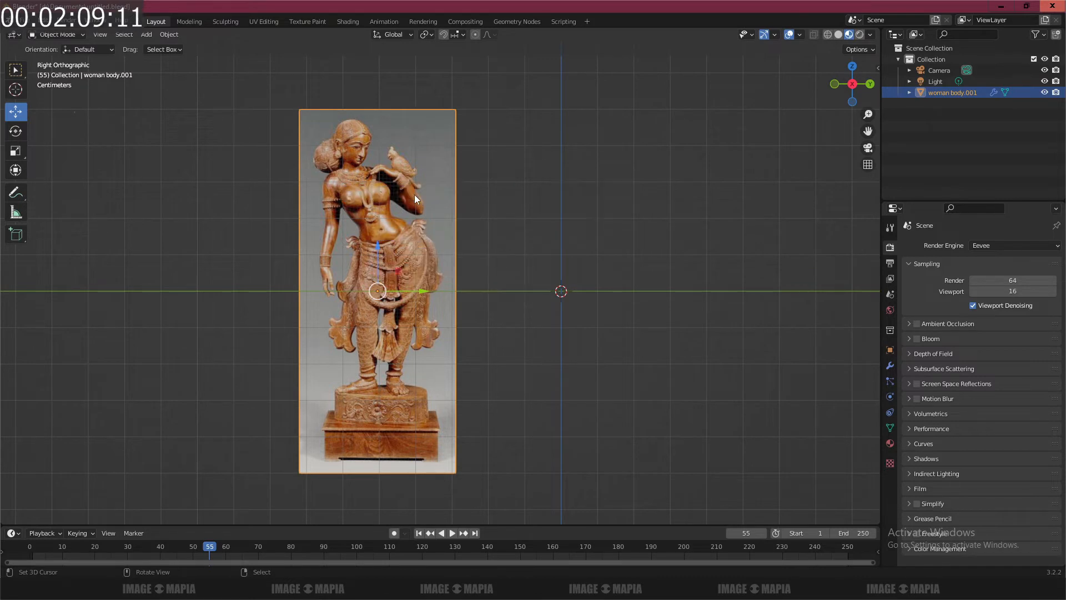
key("shift+s")
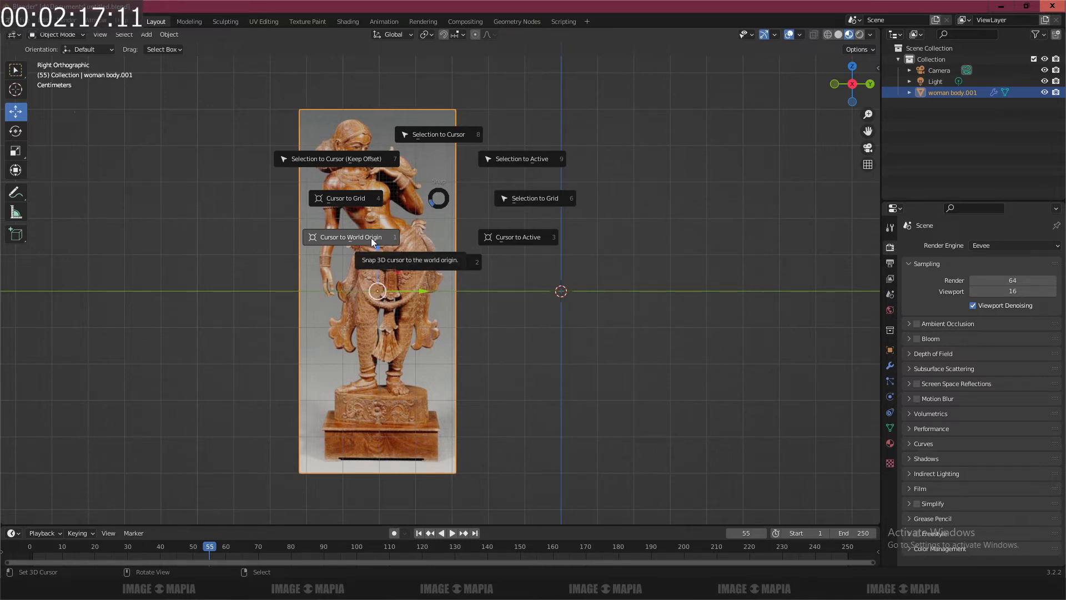
left_click(439, 133)
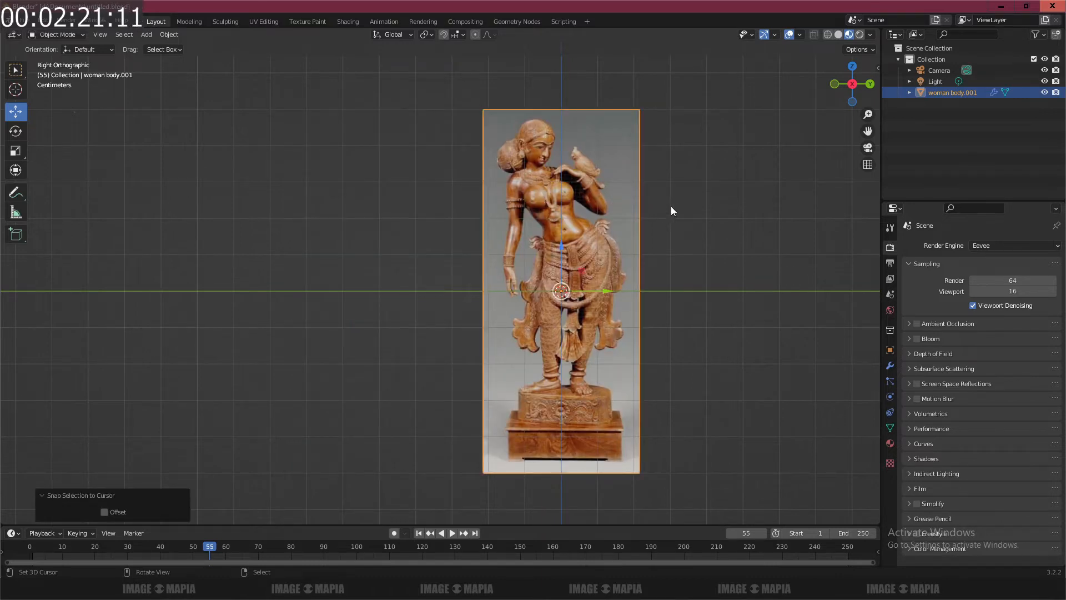
- Switch to the Shading workspace and make the 3D viewport slightly taller
left_click(347, 21)
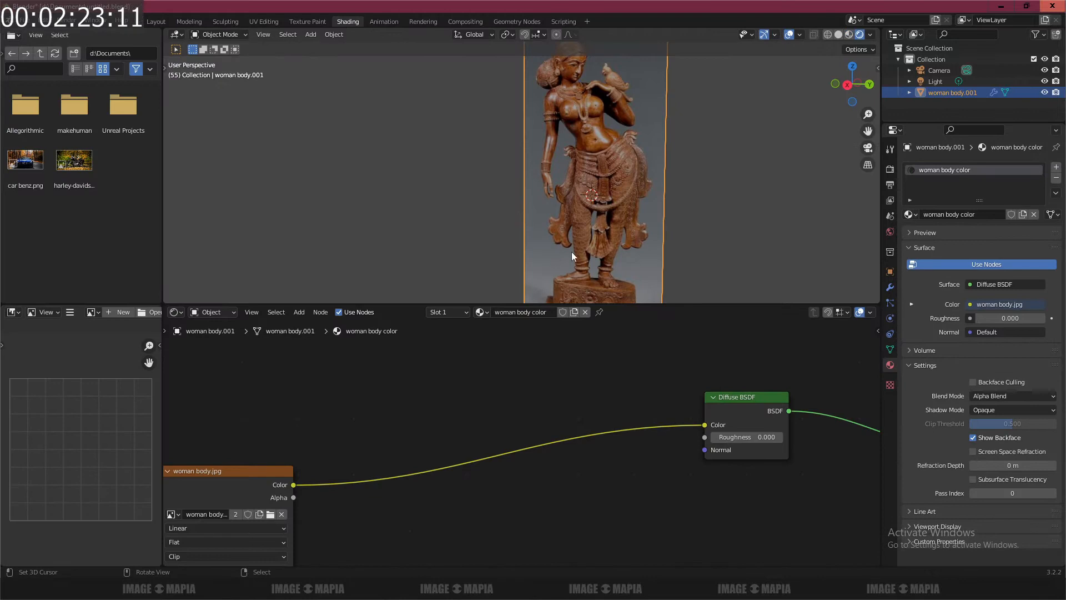
left_click_drag(644, 303, 639, 323)
scroll(584, 253, "down", 4)
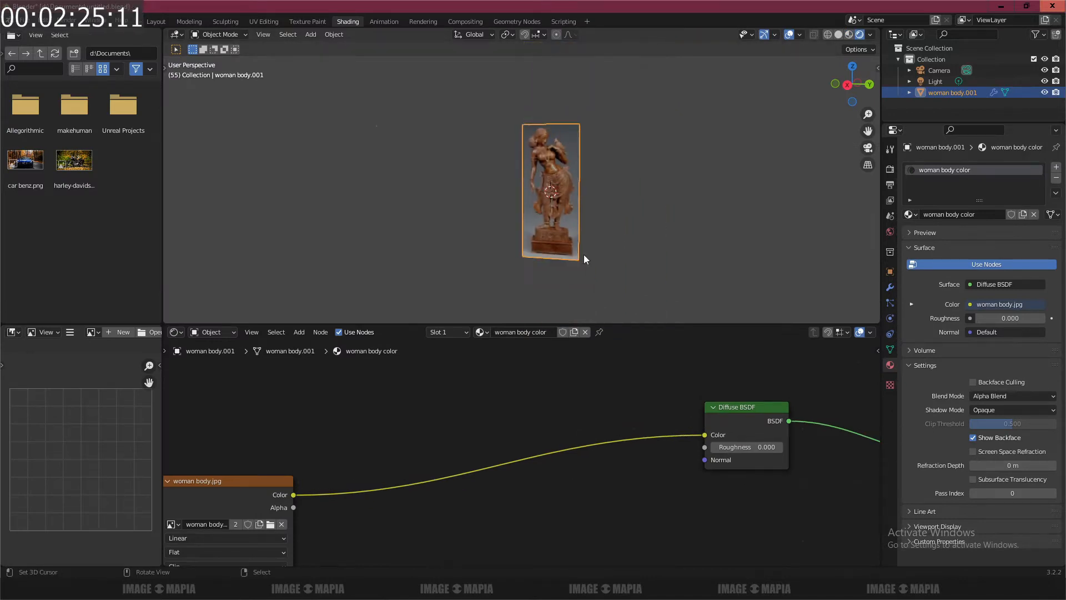
scroll(641, 302, "up", 4)
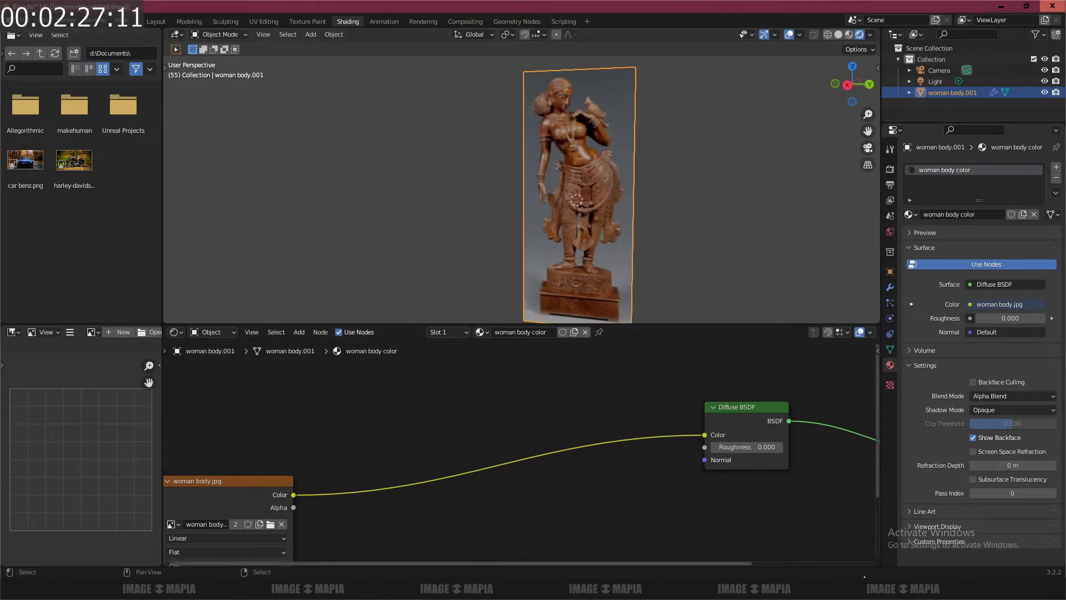
- Add the line "add image as plane" below "start" in the Notepad text and return to Blender
key("alt+Tab")
left_click(292, 225)
type("add image as plane")
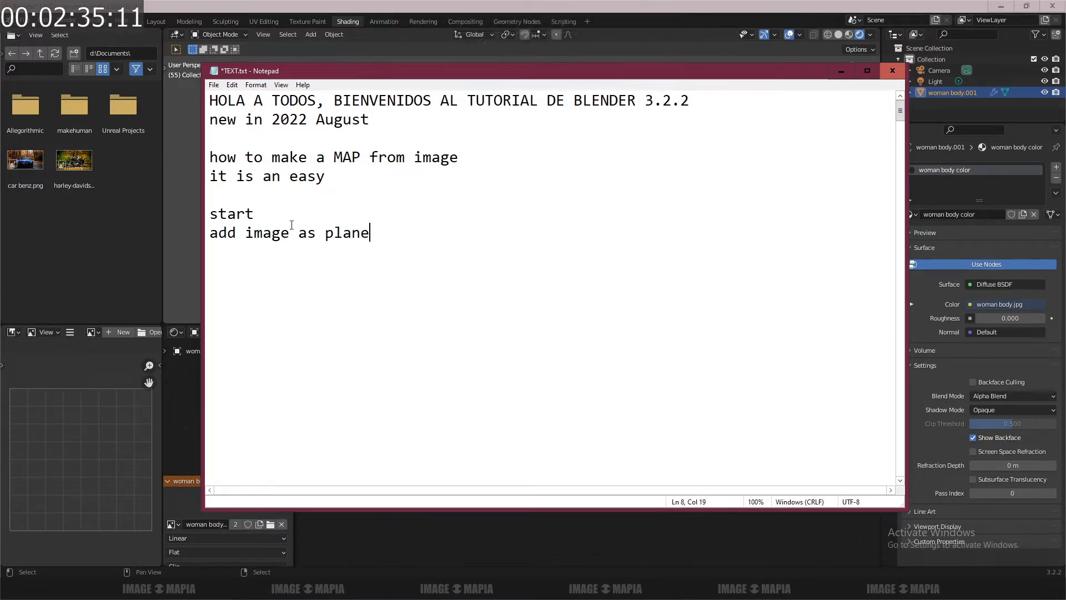
left_click(841, 70)
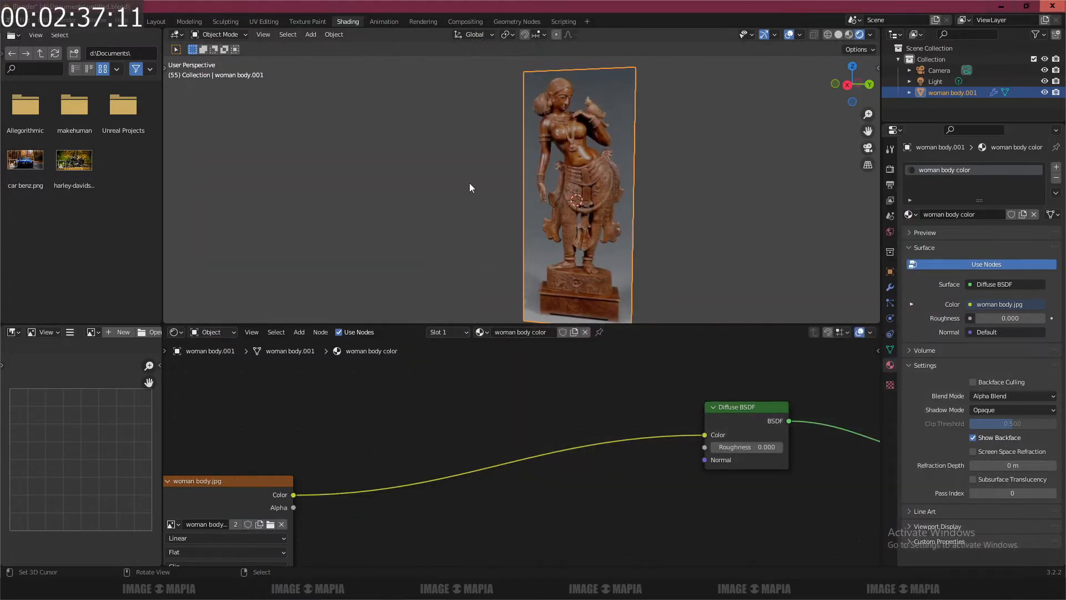
- Open the add-ons section of the preferences and enlarge the preferences window
key("shift+a")
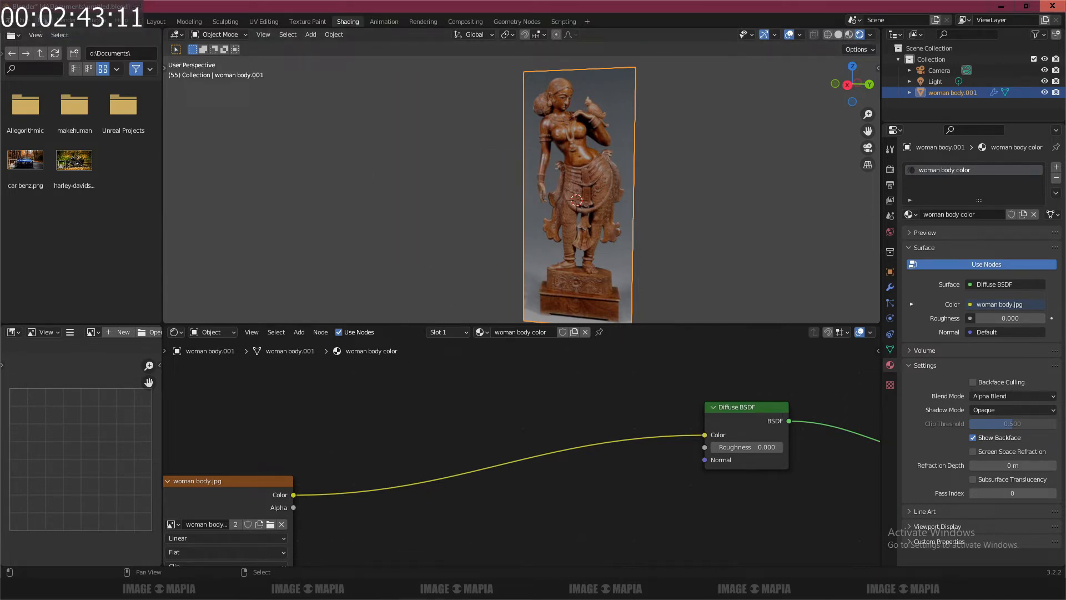
left_click(67, 20)
left_click(43, 20)
left_click(74, 179)
left_click_drag(214, 27, 664, 157)
left_click(468, 176)
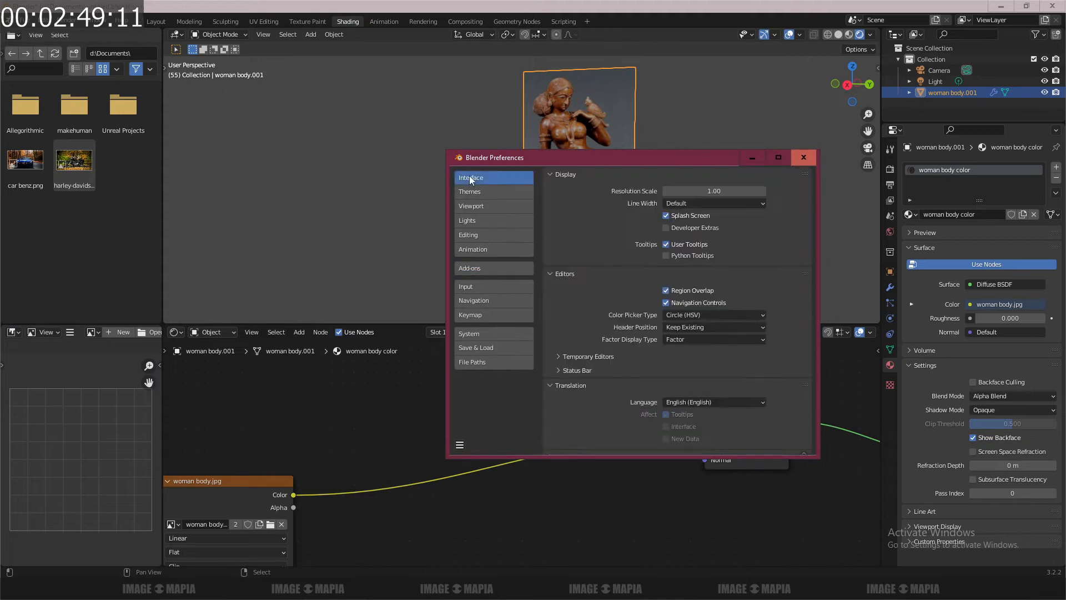
left_click(470, 190)
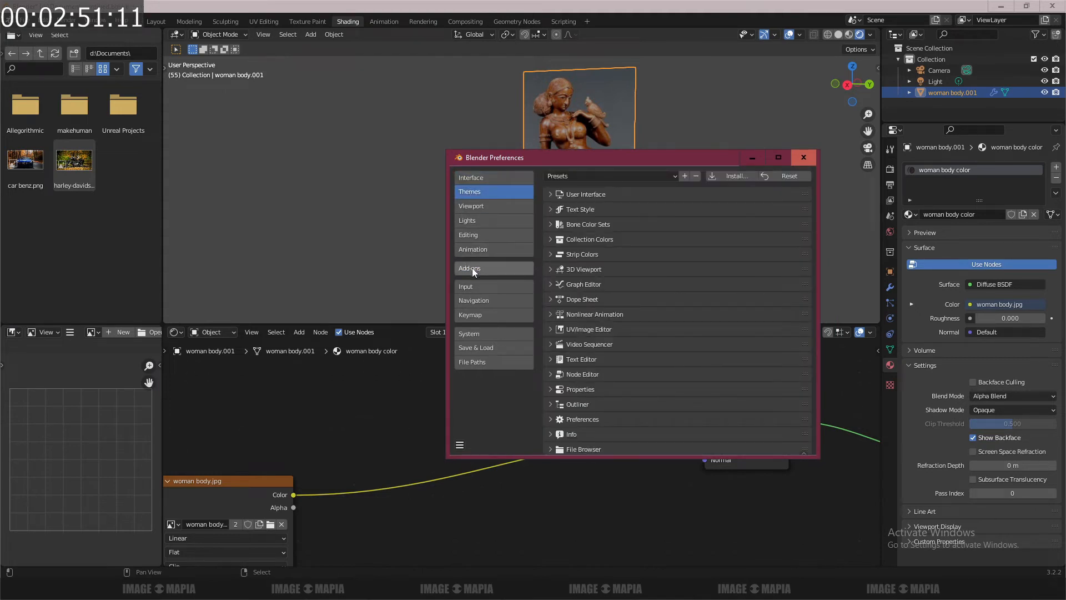
left_click_drag(447, 233, 257, 229)
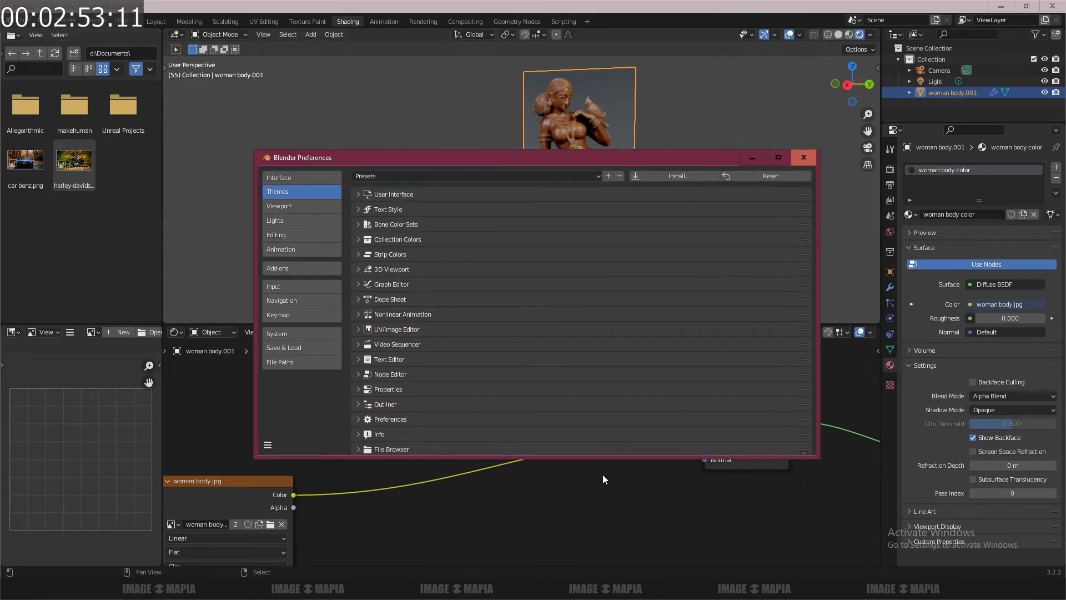
left_click_drag(601, 457, 601, 550)
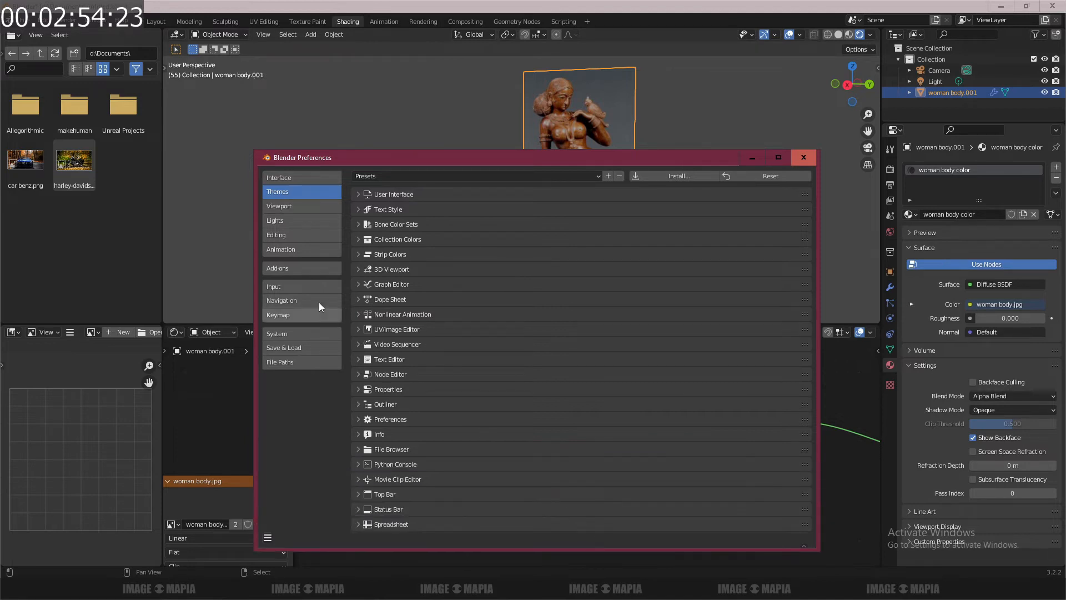
left_click(284, 266)
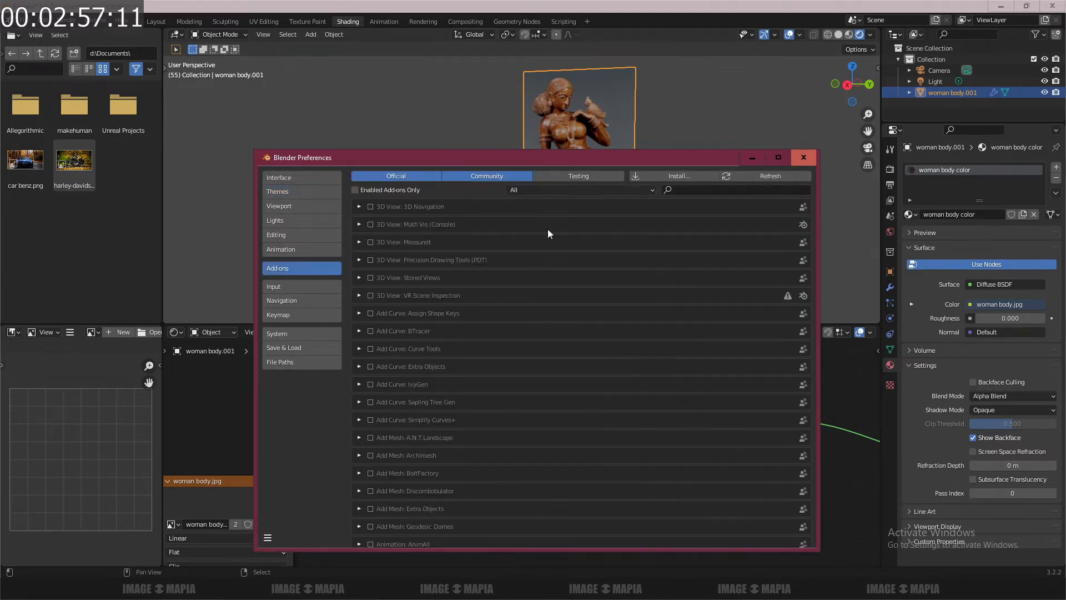
- Search the add-ons for "image" and make sure Import-Export: Import Images as Planes is enabled
left_click(687, 189)
type("image")
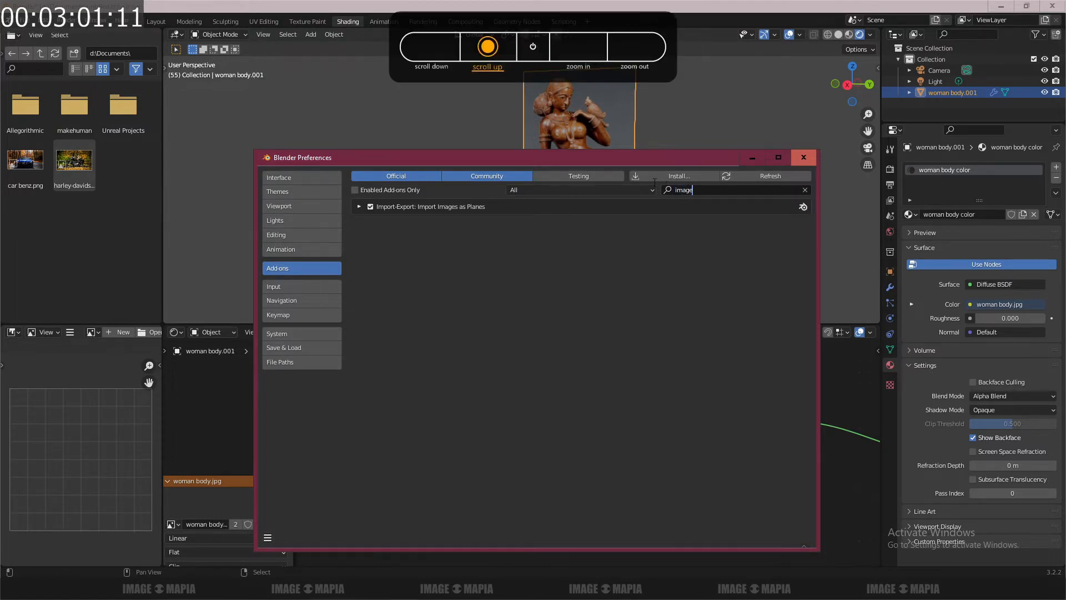
left_click(371, 207)
left_click(370, 207)
- Save the preferences and close their window
left_click(267, 538)
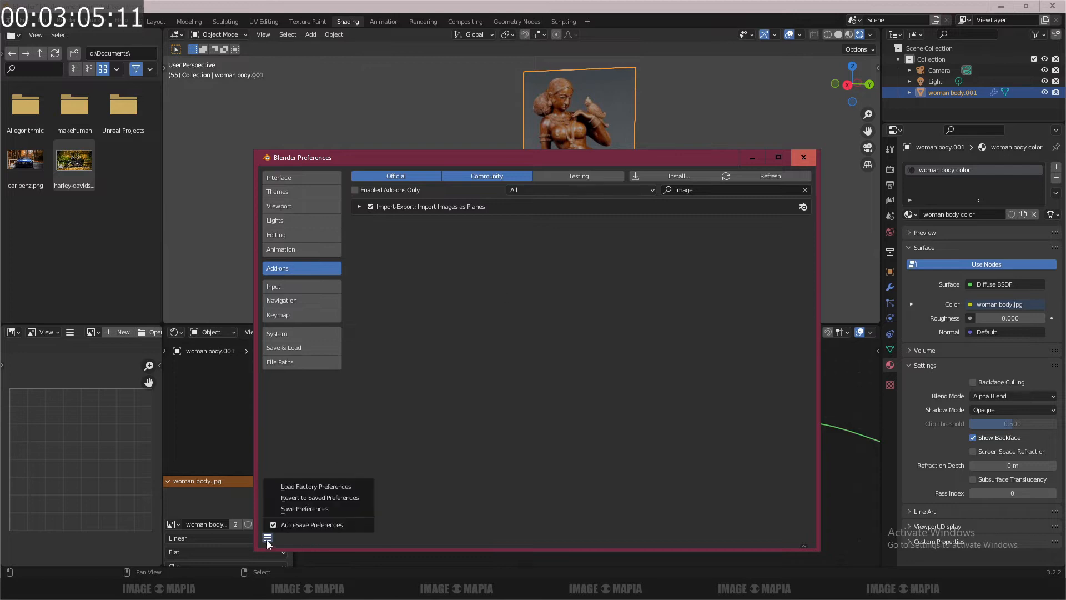
left_click(296, 509)
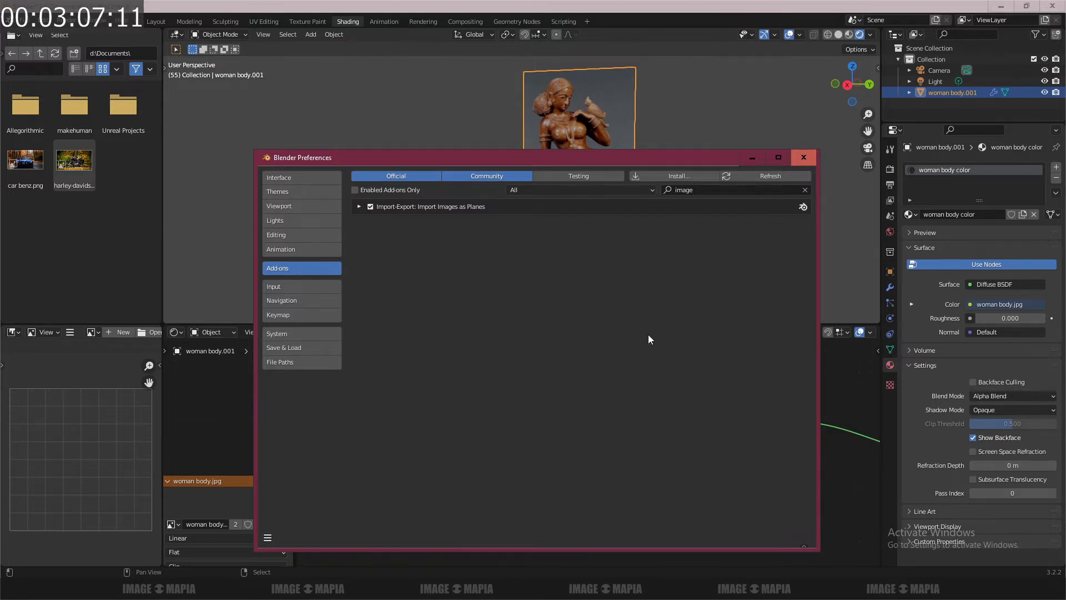
left_click(803, 158)
key("shift+a")
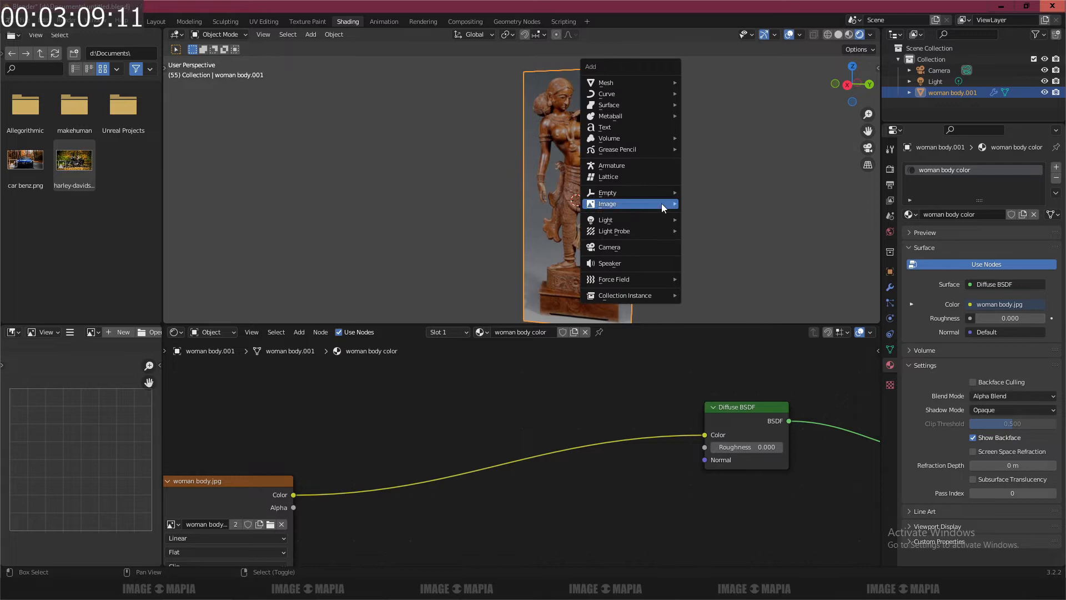
mouse_move(650, 204)
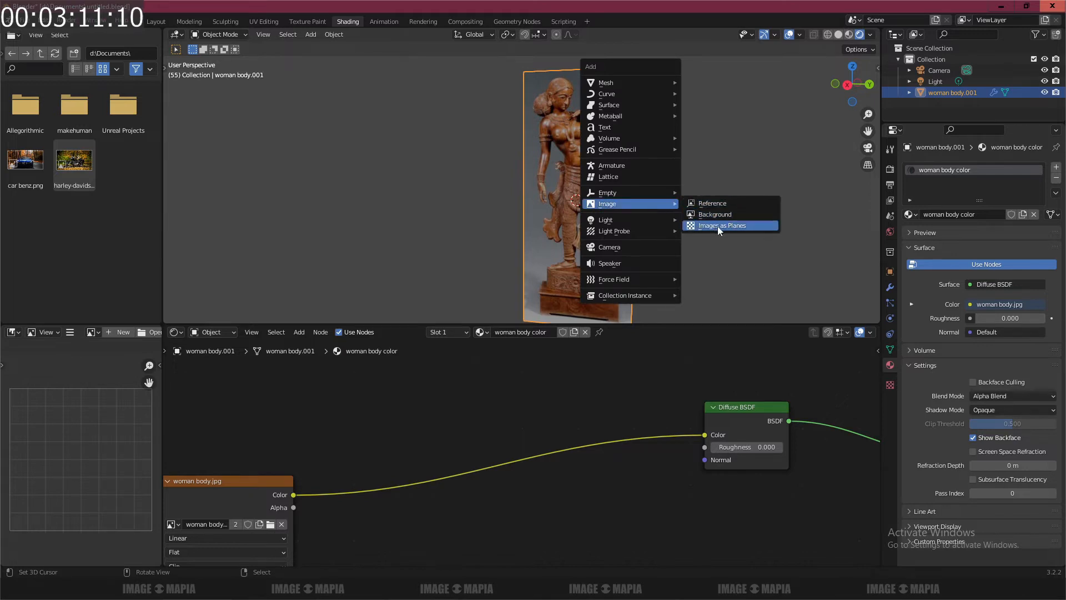
mouse_move(585, 204)
middle_mouse_down()
mouse_move(604, 205)
mouse_move(582, 208)
middle_mouse_up()
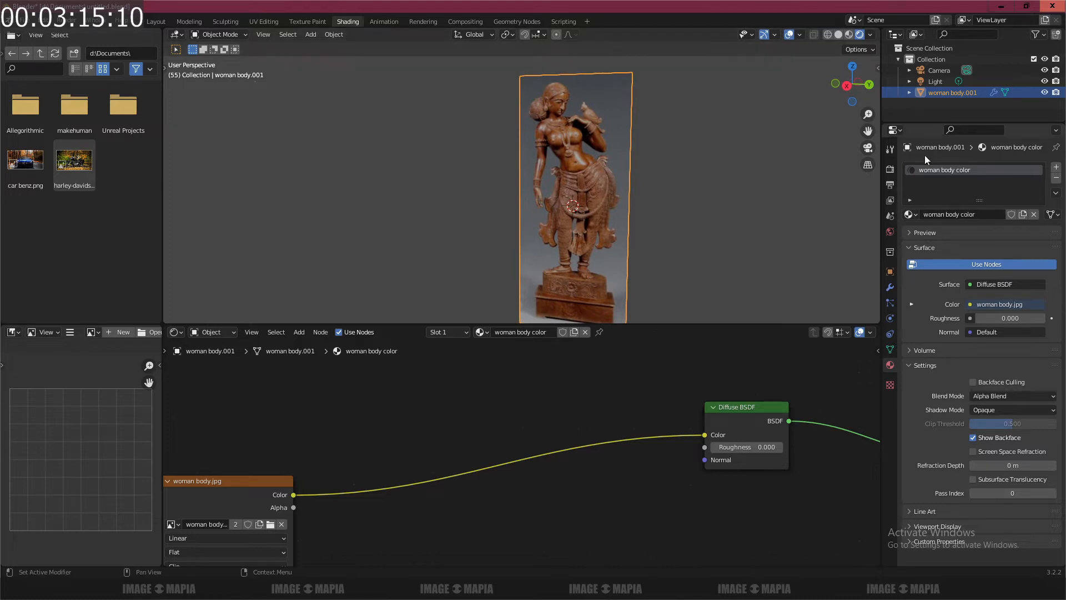
- Switch the viewport to Material Preview shading and enlarge it above the shader editor
left_click(849, 34)
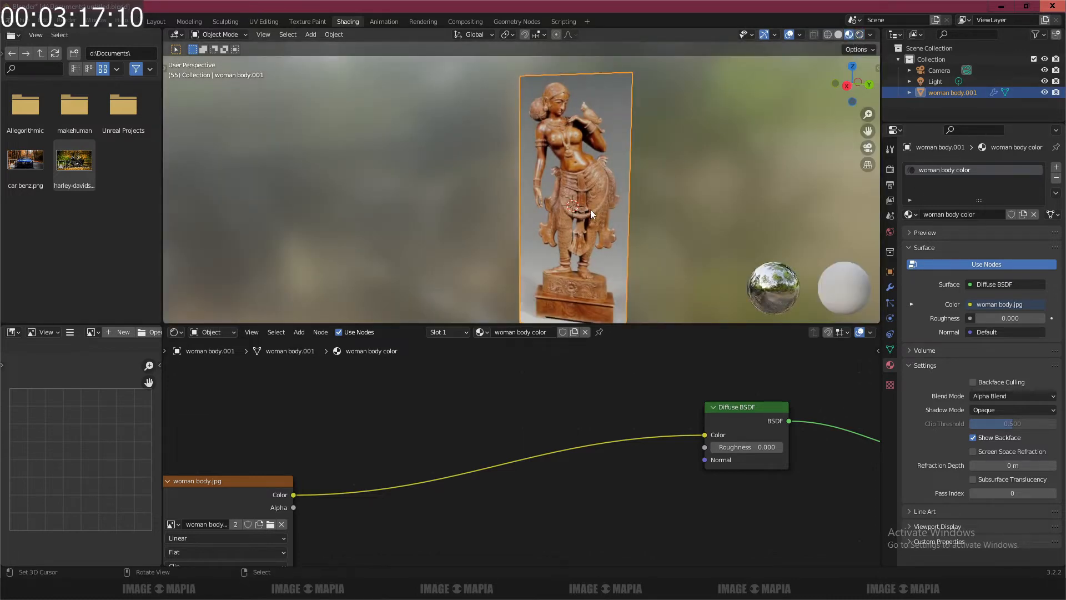
left_click_drag(666, 324, 669, 384)
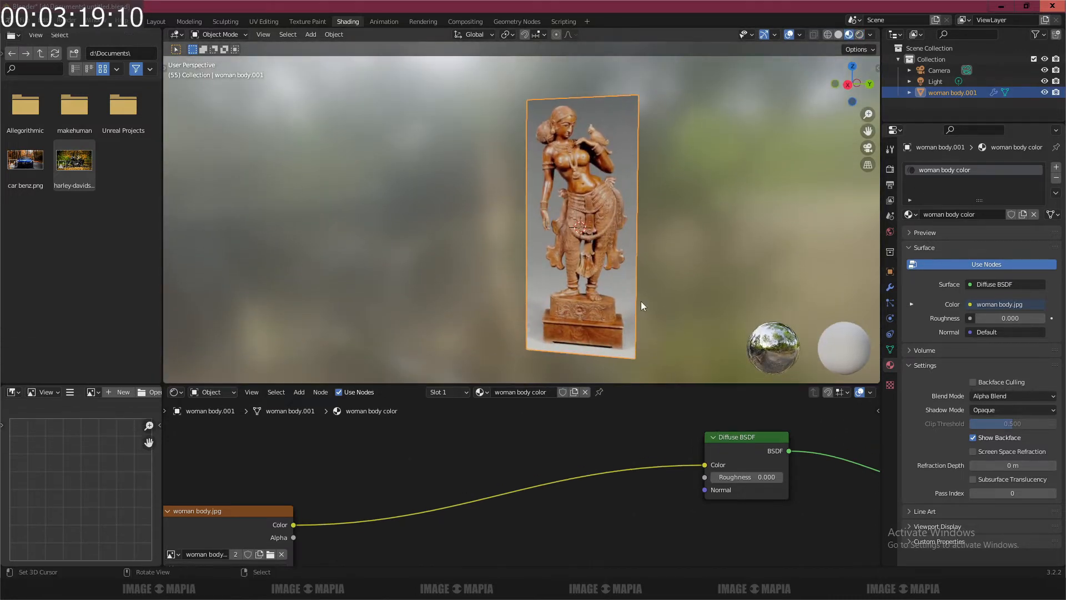
- Move the Diffuse BSDF and Material Output nodes closer to the woman body.jpg image node
scroll(641, 301, "down", 4)
left_click_drag(732, 437, 569, 452)
scroll(569, 452, "down", 1)
left_click_drag(869, 462, 600, 458)
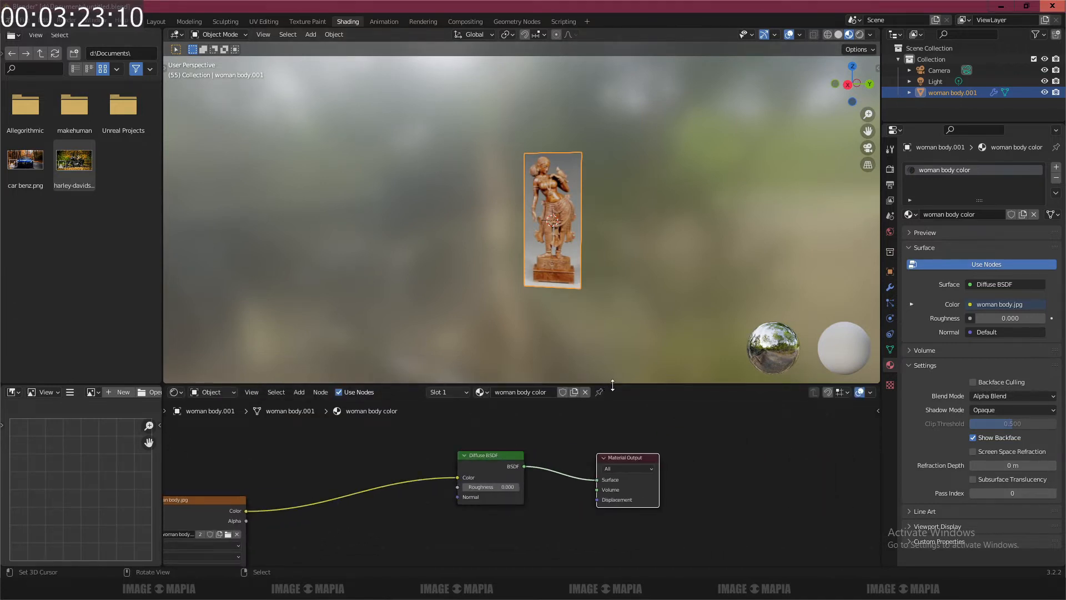
- Adjust the split between the viewport and the shader editor and frame the statue plane in the viewport
left_click_drag(598, 381, 599, 273)
scroll(542, 195, "up", 5)
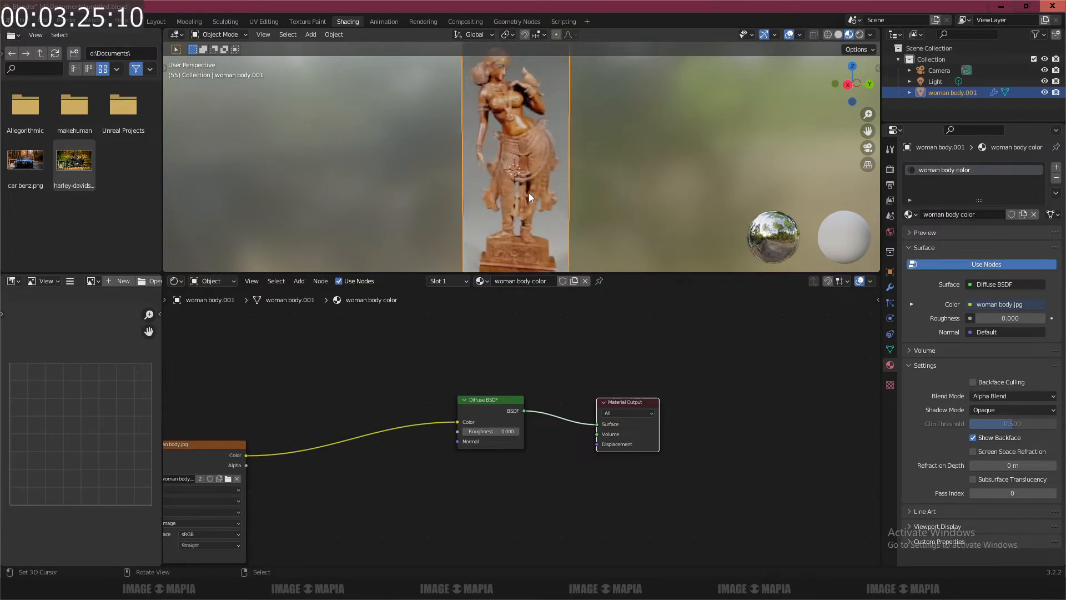
left_click_drag(624, 273, 624, 330)
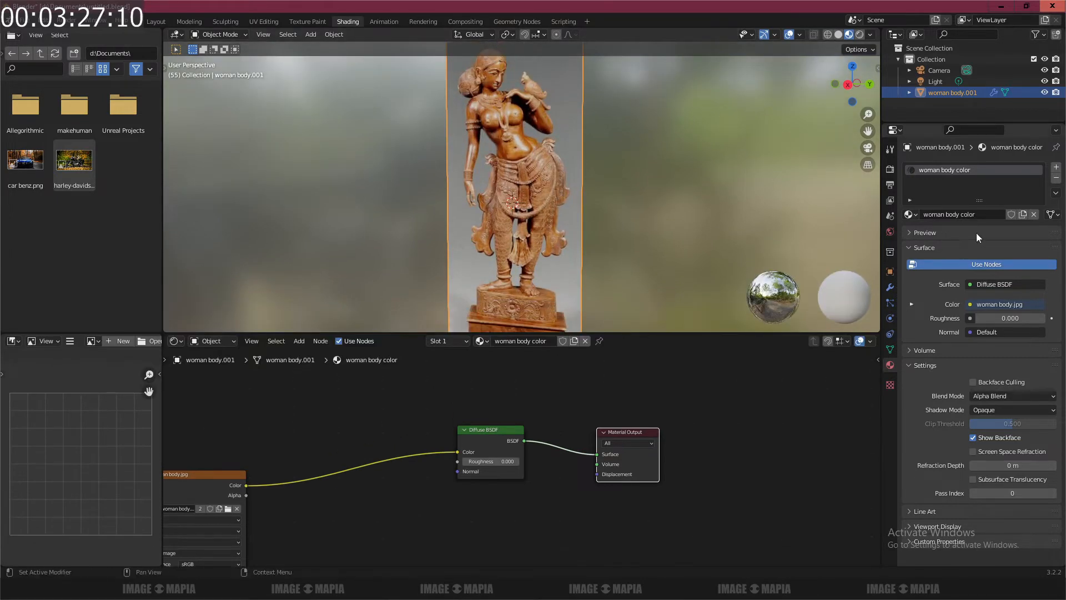
middle_click_drag(573, 214, 591, 255, "shift")
left_click_drag(629, 333, 619, 372)
middle_click_drag(591, 330, 620, 293, "shift")
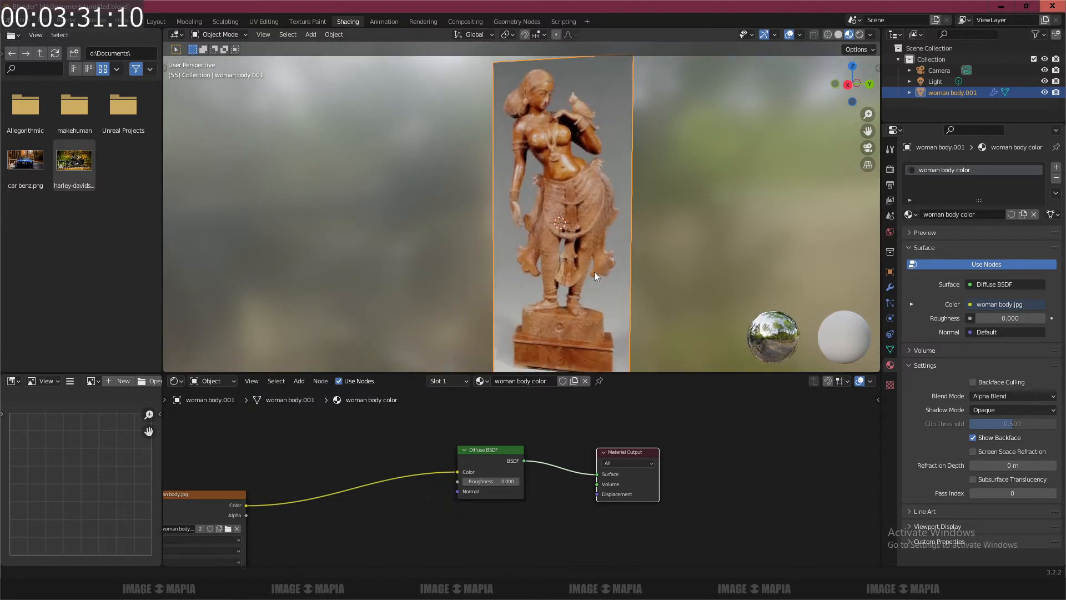
- Move the Diffuse BSDF node nearer to the woman body.jpg node, roughly level with its Color output
middle_click_drag(344, 488, 471, 469)
middle_click_drag(387, 478, 529, 451)
left_click(446, 452)
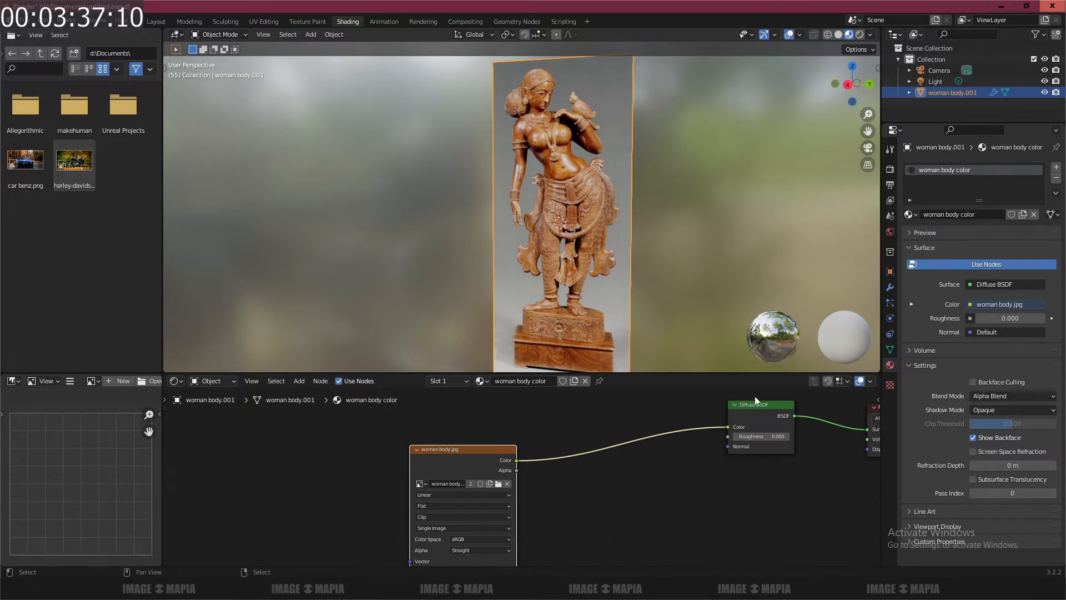
left_click_drag(750, 405, 694, 429)
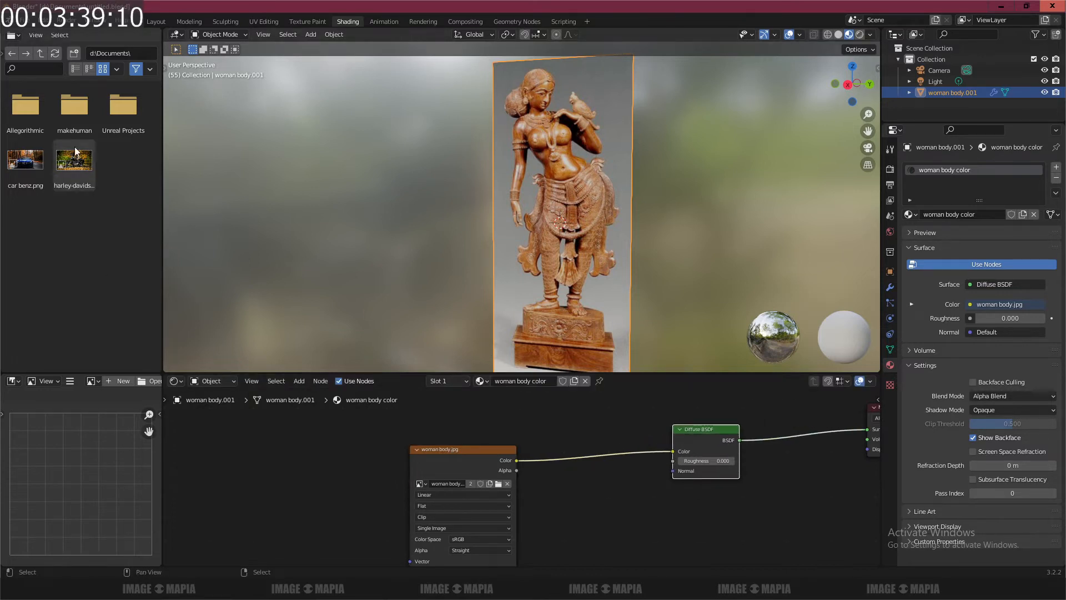
- Search the preferences' add-ons for "wra" and enable Node: Node Wrangler
left_click(43, 21)
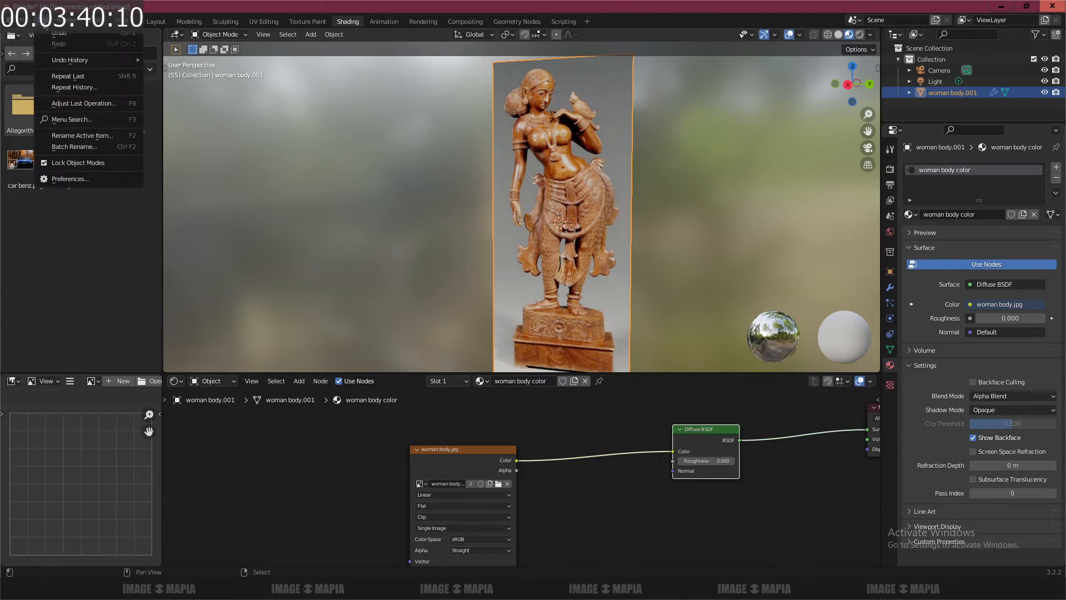
left_click(66, 178)
left_click(355, 58)
left_click(302, 59)
type("wra")
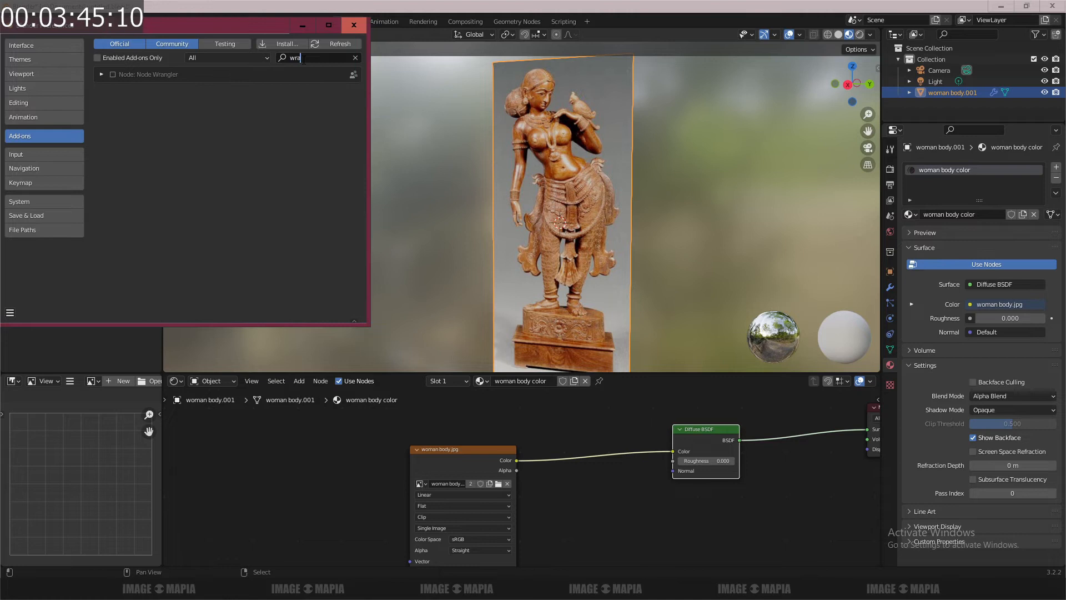
left_click(107, 78)
left_click(113, 74)
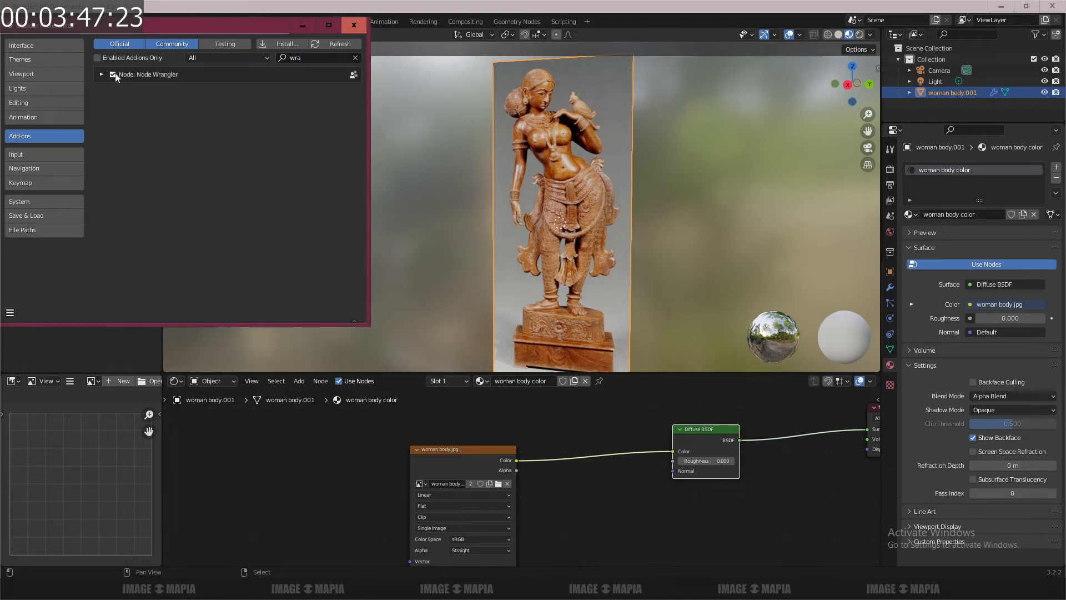
- Save the preferences with Node Wrangler enabled and close their window
left_click(10, 313)
left_click(42, 284)
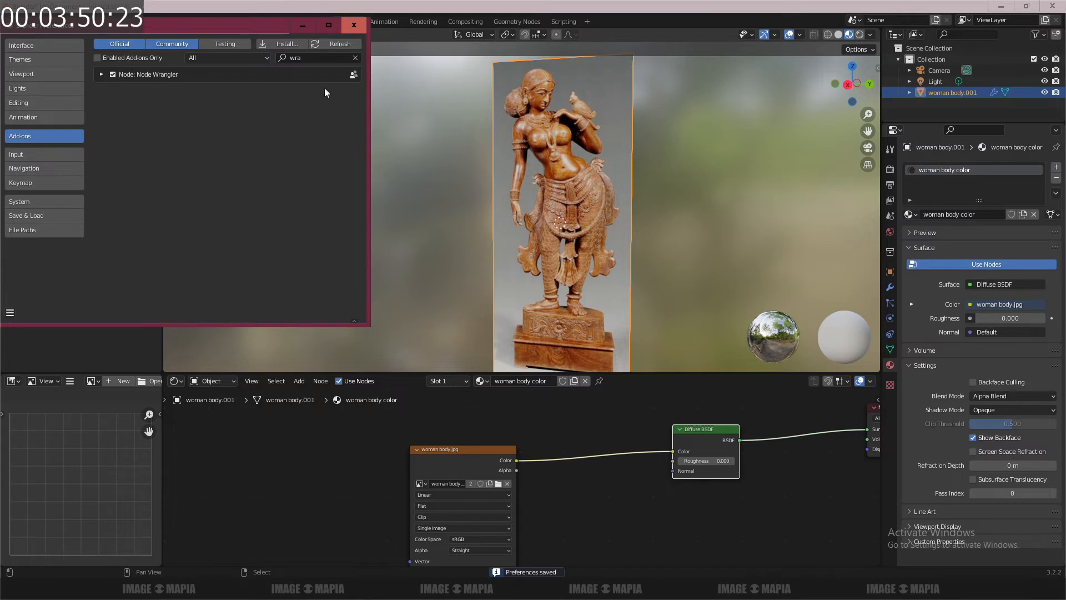
left_click(354, 28)
- Add Texture Coordinate and Mapping nodes to the woman body.jpg node with Node Wrangler, and adjust the spacing between the nodes
left_click(447, 454)
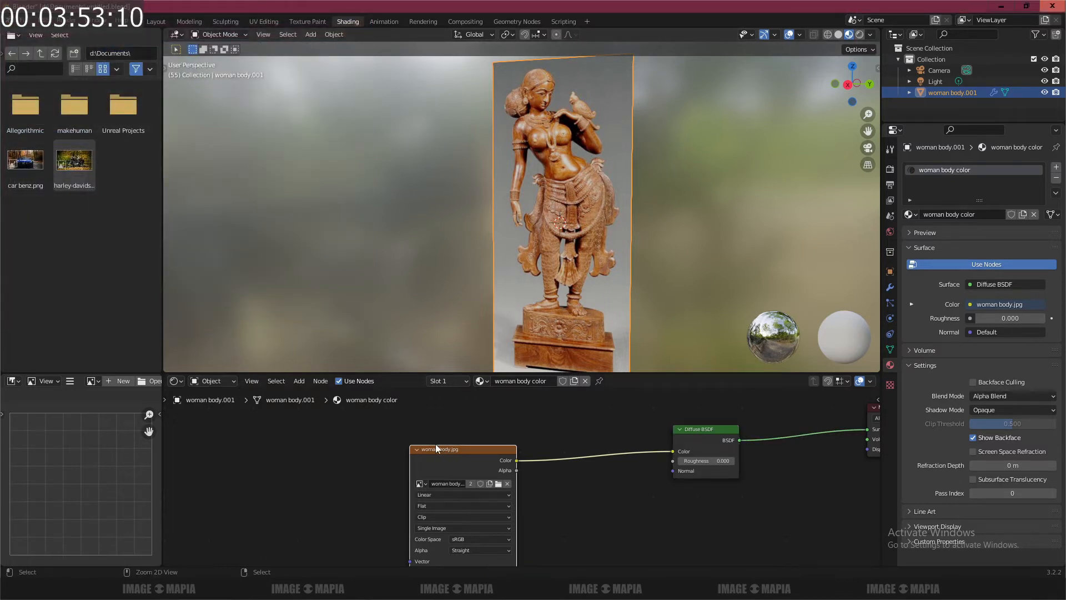
key("ctrl+t")
left_click_drag(365, 451, 331, 458)
left_click_drag(468, 449, 449, 453)
middle_click_drag(562, 472, 558, 531)
scroll(531, 494, "up", 3)
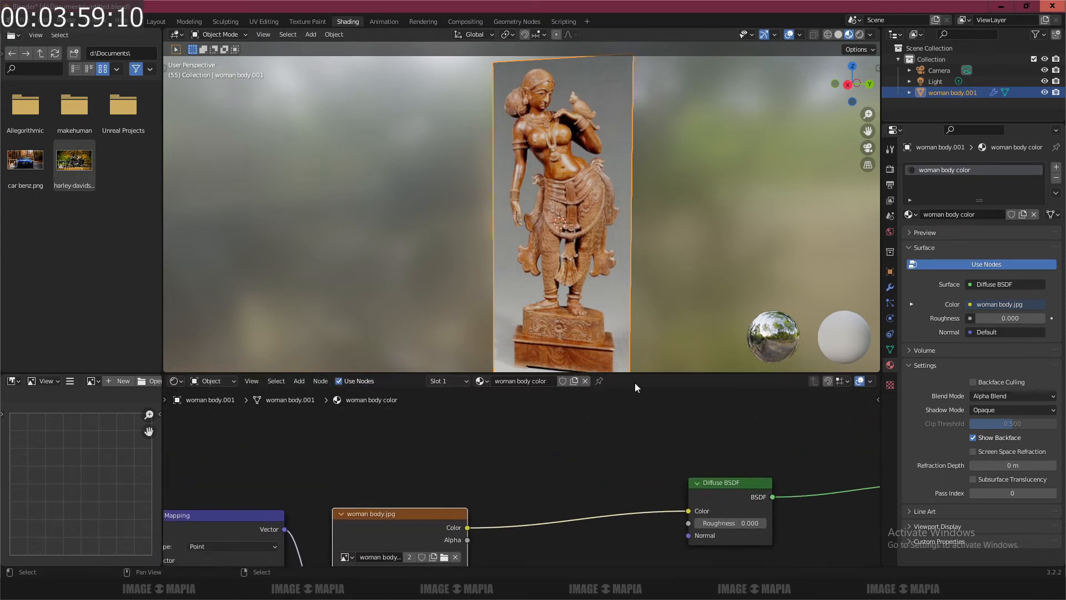
- Enlarge the shader editor and deselect all nodes
left_click_drag(638, 373, 638, 312)
scroll(511, 405, "down", 3)
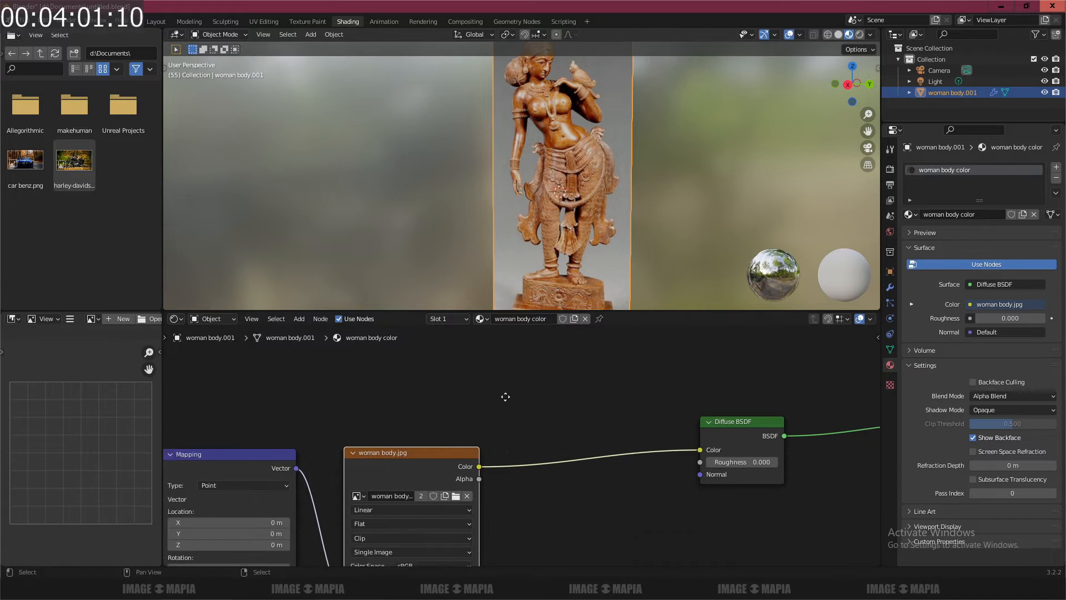
left_click(530, 421)
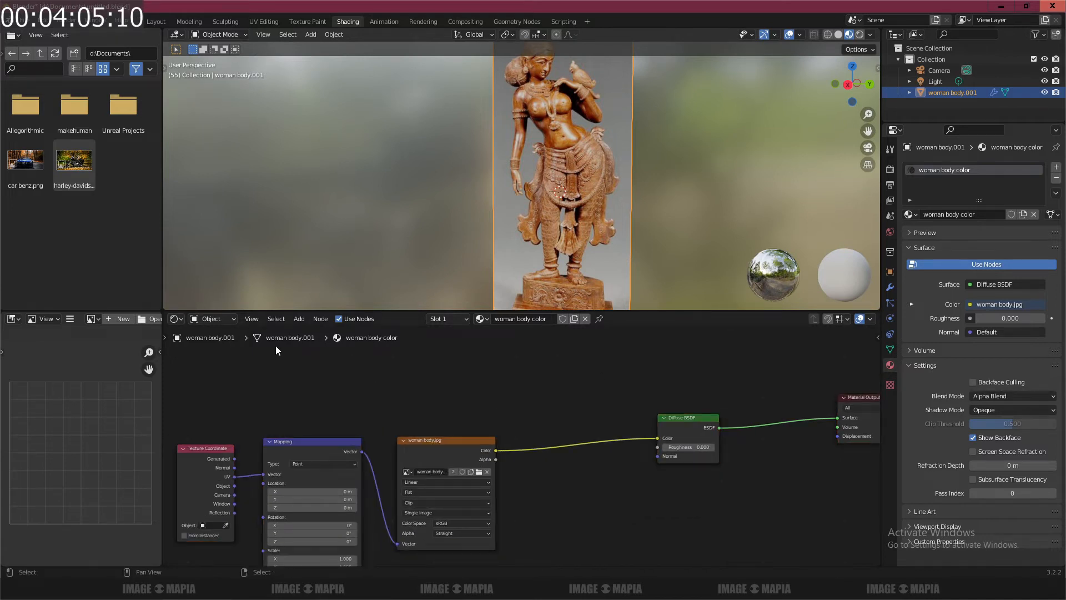
left_click(296, 319)
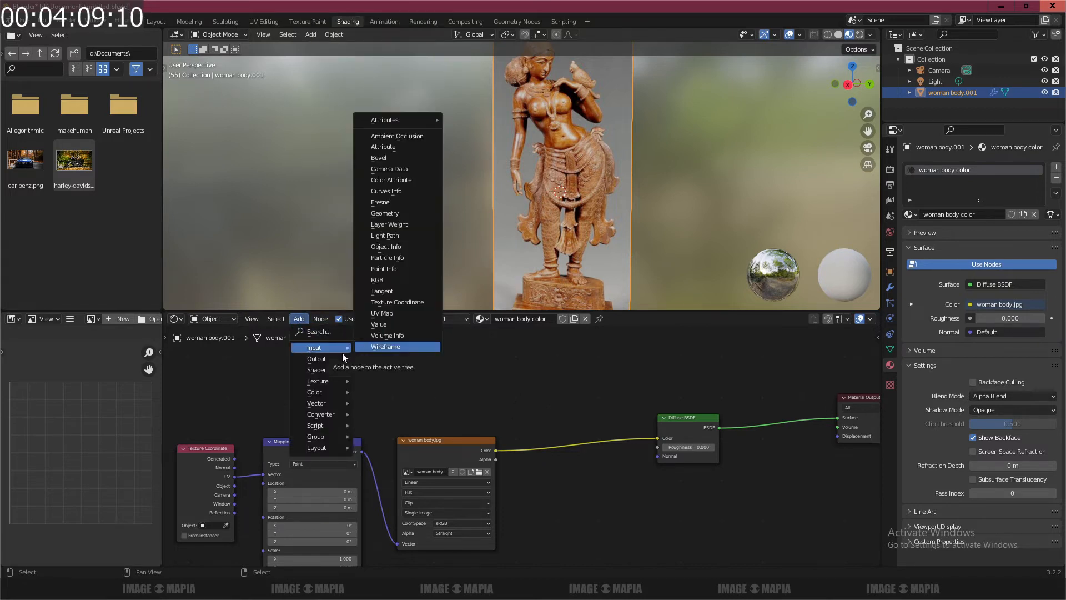
mouse_move(318, 392)
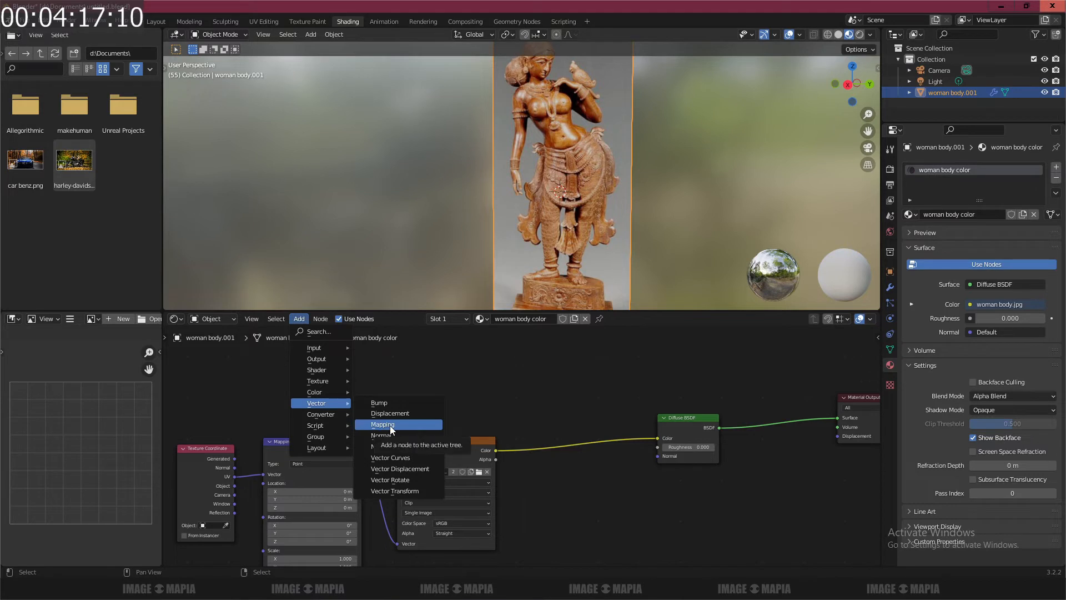
left_click(390, 425)
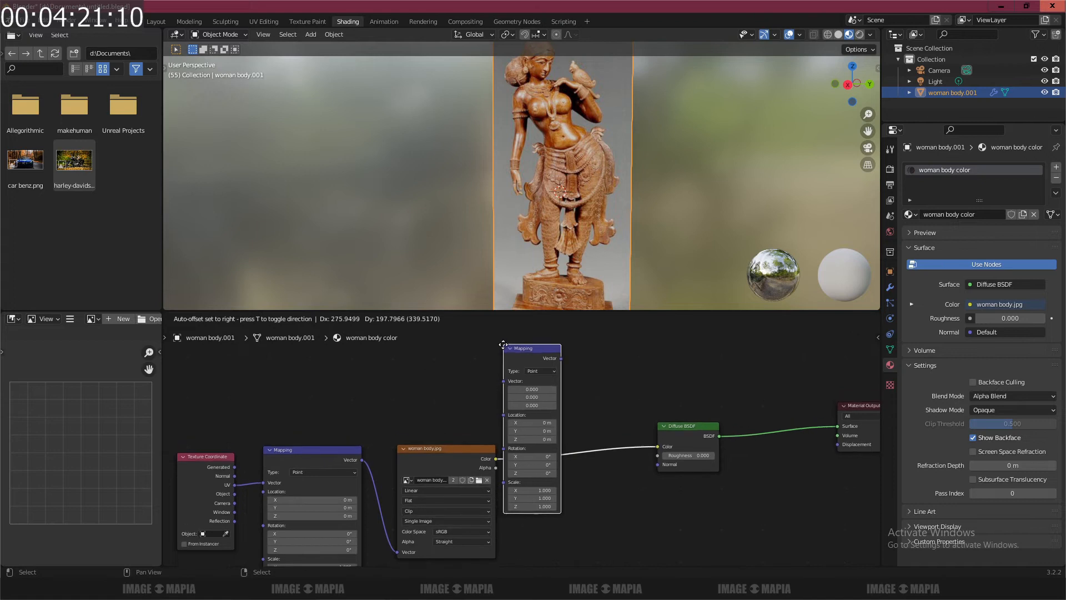
left_click(494, 345)
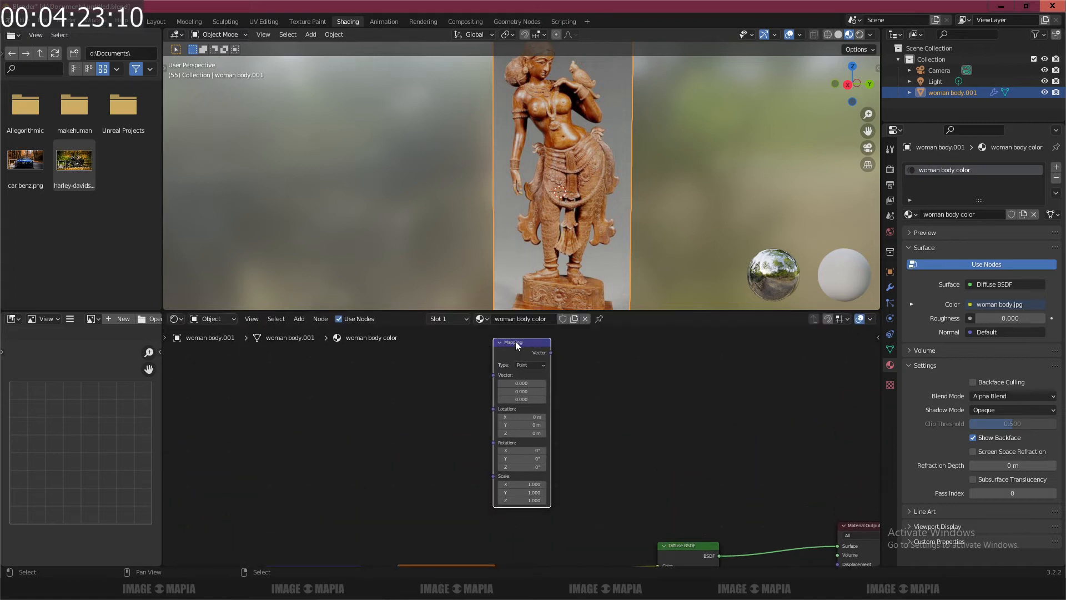
key("Delete")
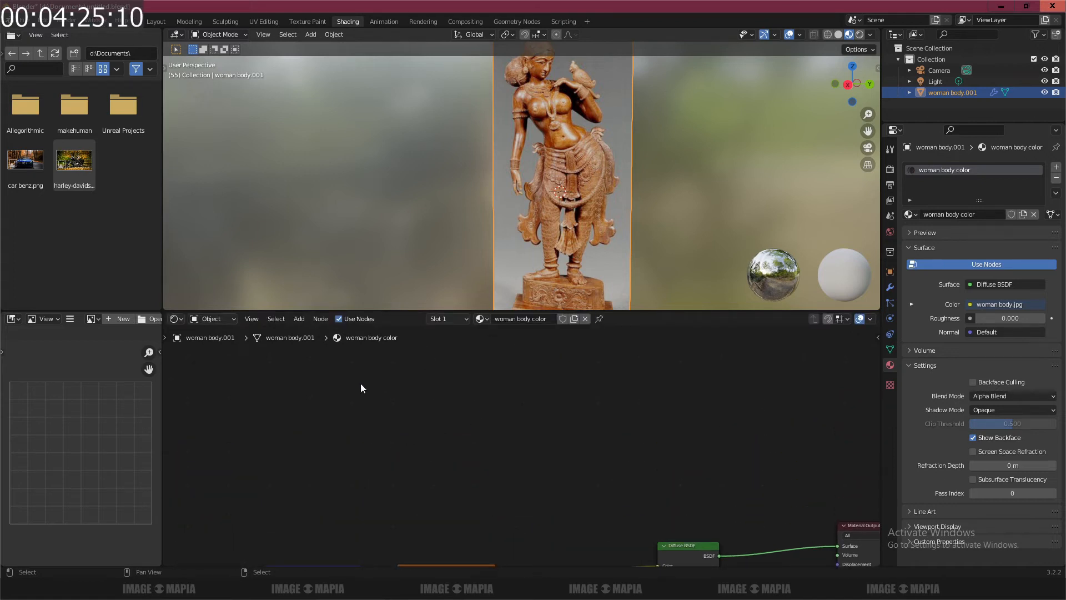
- Search the available nodes for "vec" and place a Vector Math node above the link from the image to the Diffuse BSDF
left_click(300, 320)
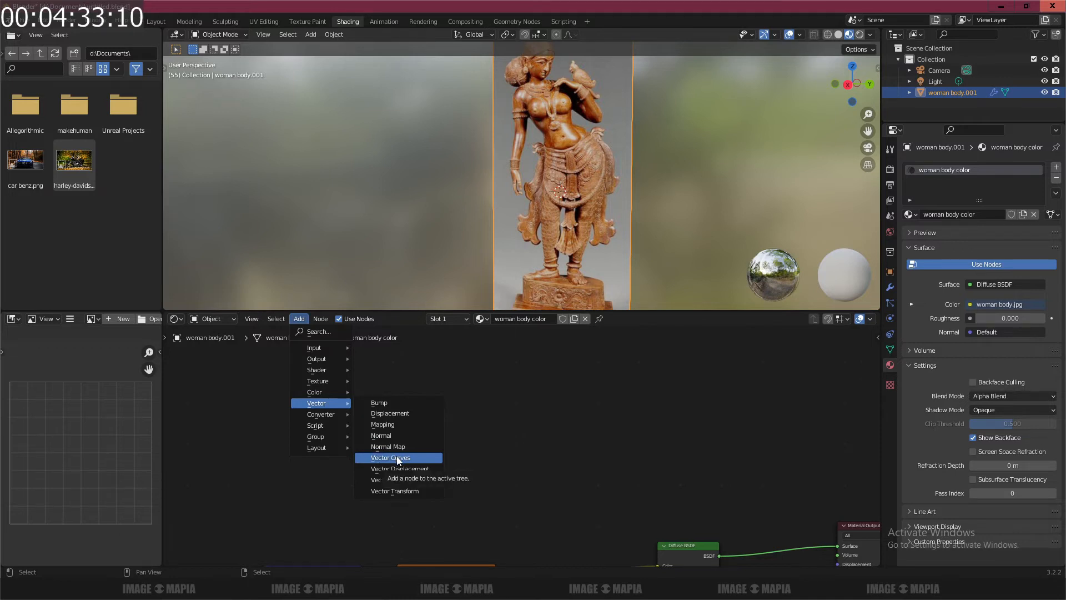
scroll(482, 449, "down", 1)
middle_click_drag(481, 474, 476, 401)
key("shift+a")
left_click(476, 401)
type("vec")
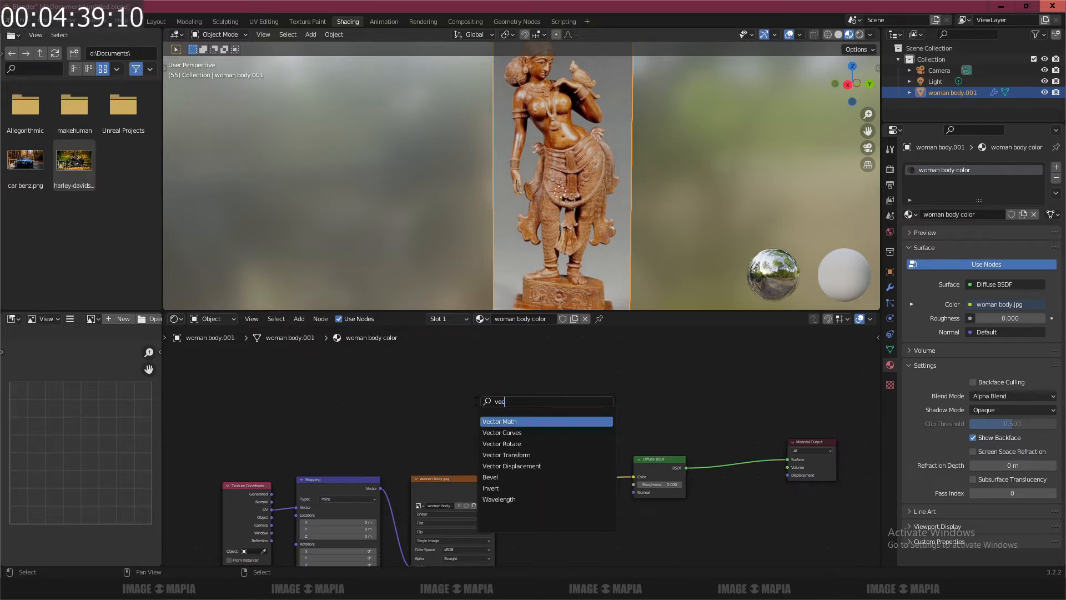
left_click(518, 422)
left_click(517, 438)
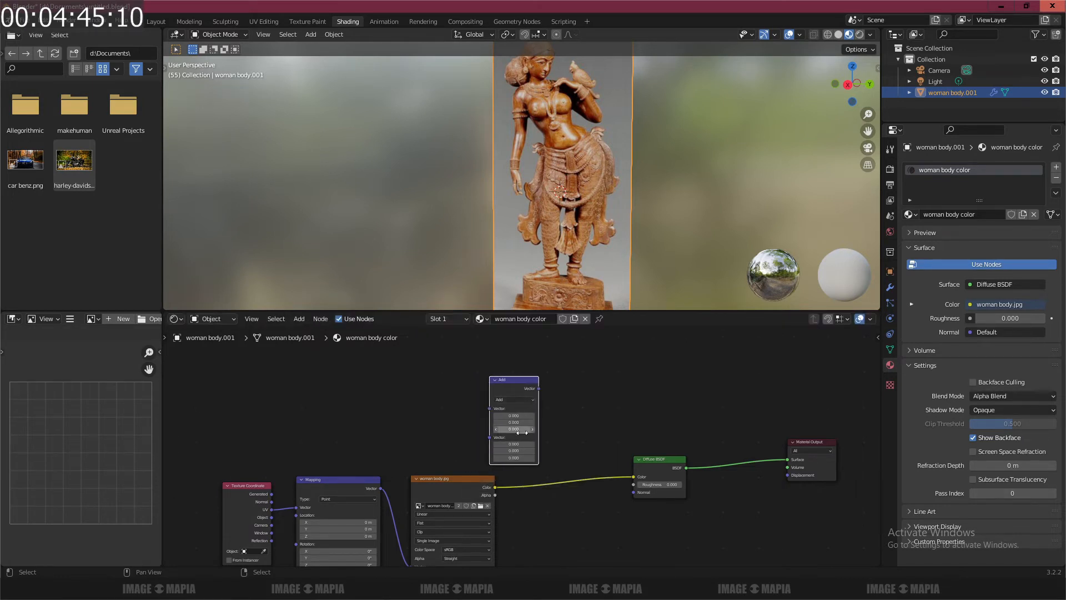
- Set the Vector Math node's operation to Distance
scroll(517, 441, "up", 2)
middle_click_drag(517, 421, 532, 442)
scroll(529, 431, "up", 3)
scroll(532, 422, "down", 5)
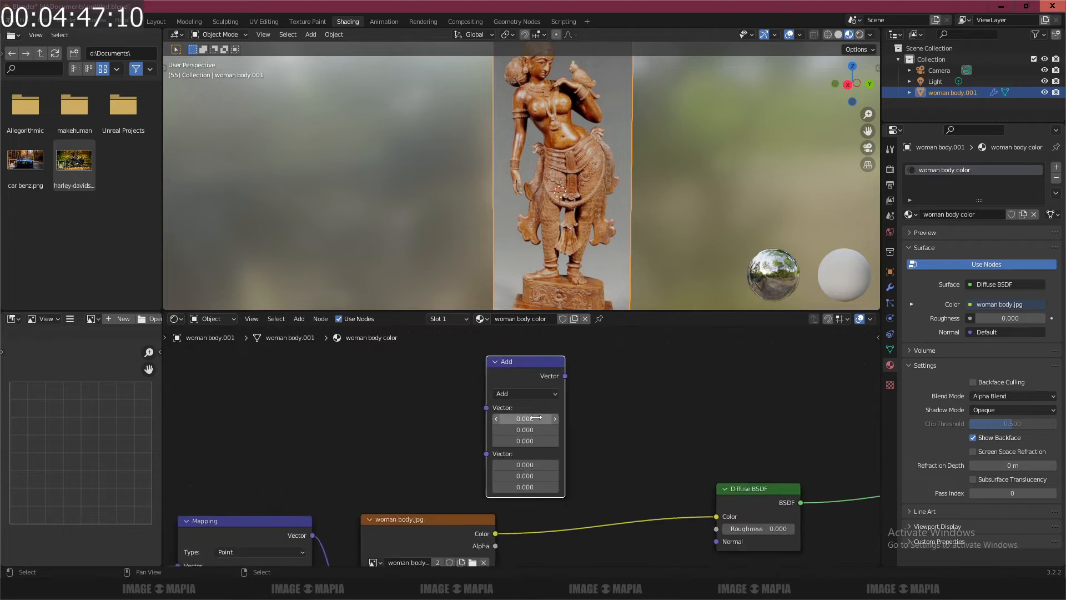
scroll(529, 401, "up", 2)
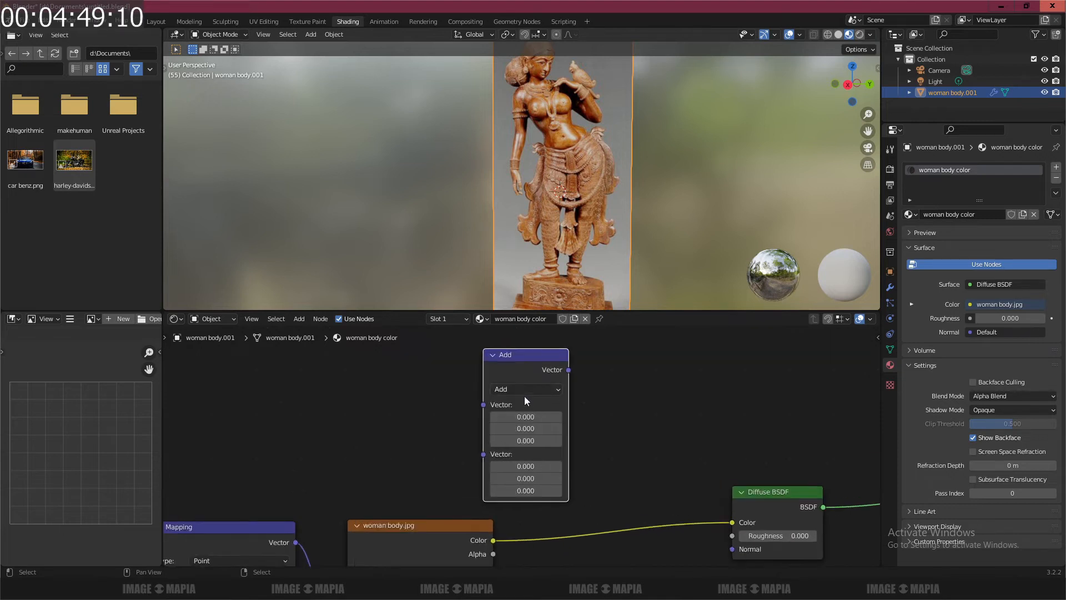
left_click(524, 394)
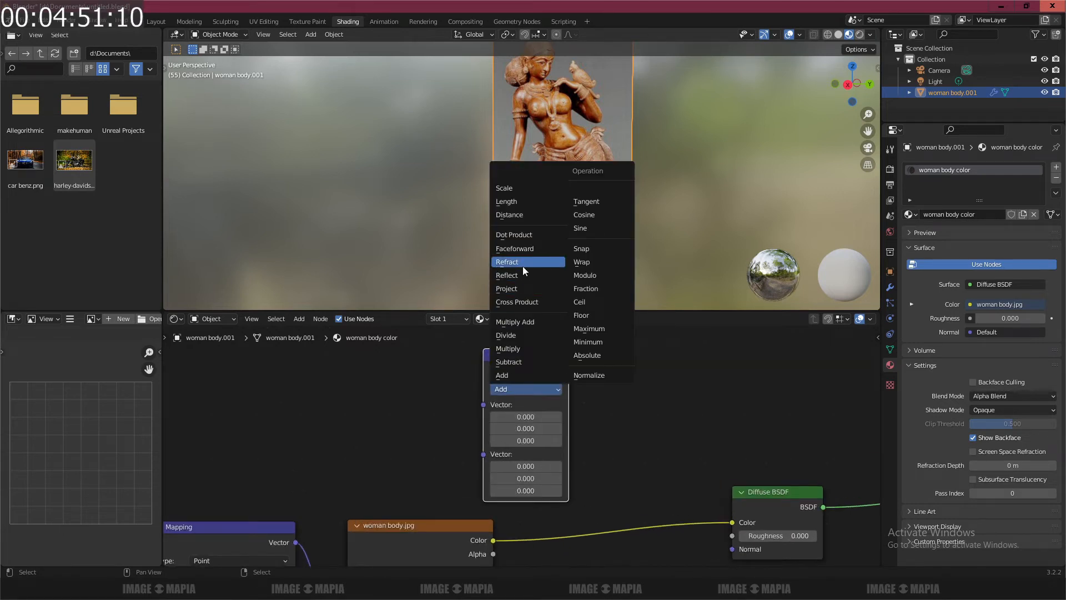
left_click(521, 215)
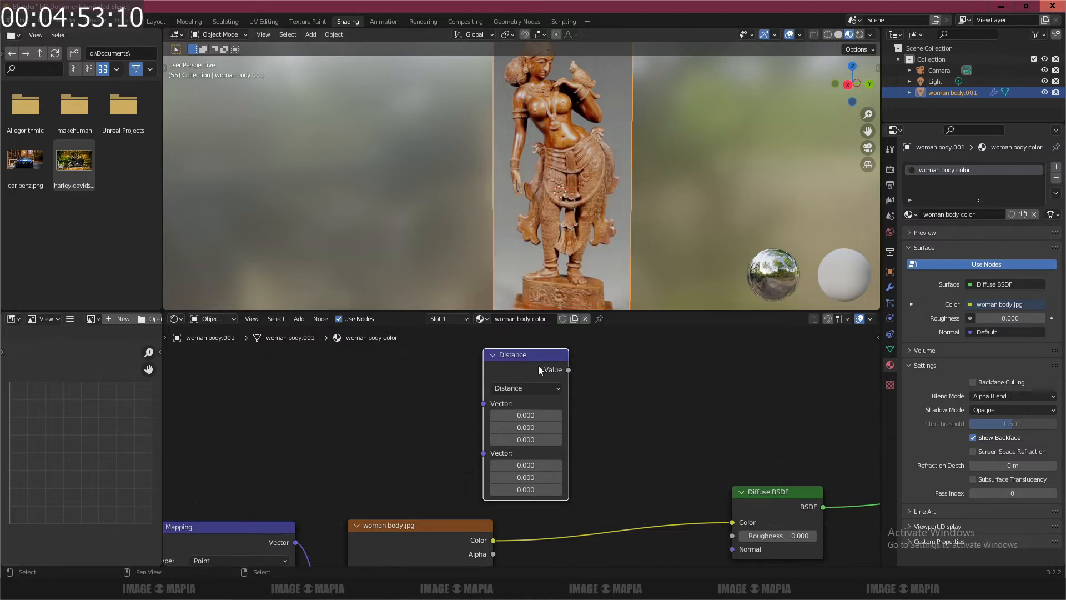
- Insert the Distance node into the link between the woman body.jpg Color output and the Diffuse BSDF Color input, and place it below both nodes
left_click_drag(528, 366, 587, 424)
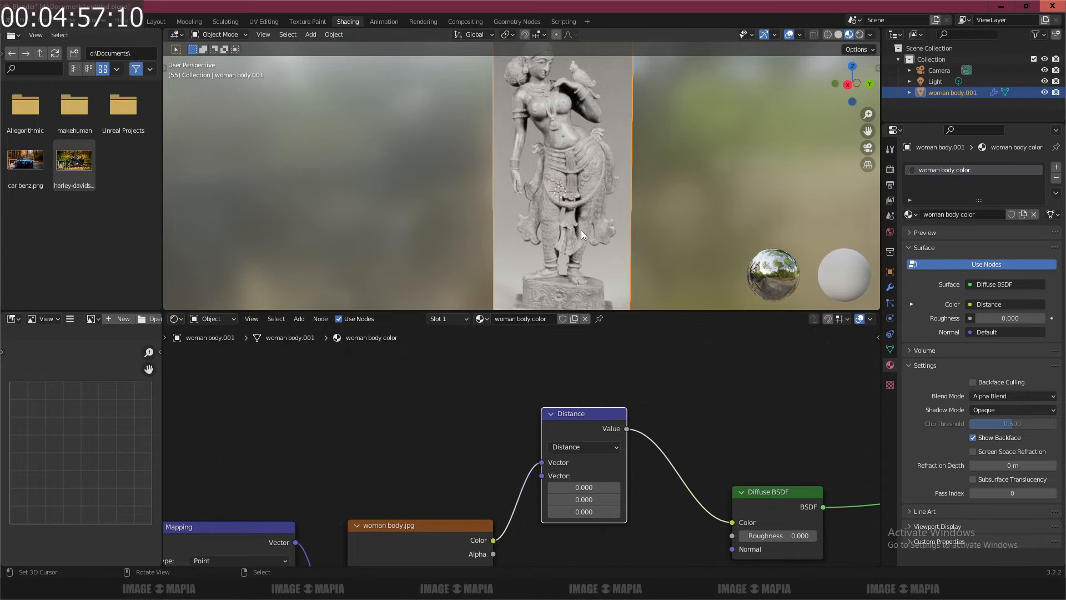
scroll(581, 231, "down", 1)
left_click_drag(576, 414, 569, 526)
scroll(508, 447, "down", 3)
middle_click_drag(570, 527, 585, 390)
left_click_drag(585, 390, 586, 459)
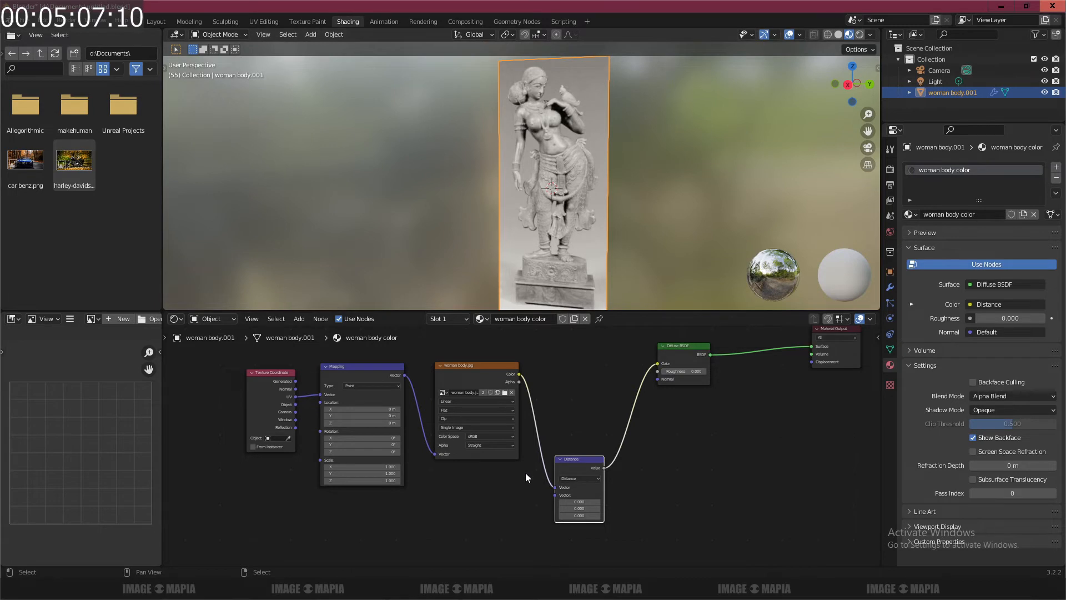
- Add an RGB node below the woman body.jpg node and connect its Color output to the Distance node's second Vector input
scroll(509, 488, "up", 3)
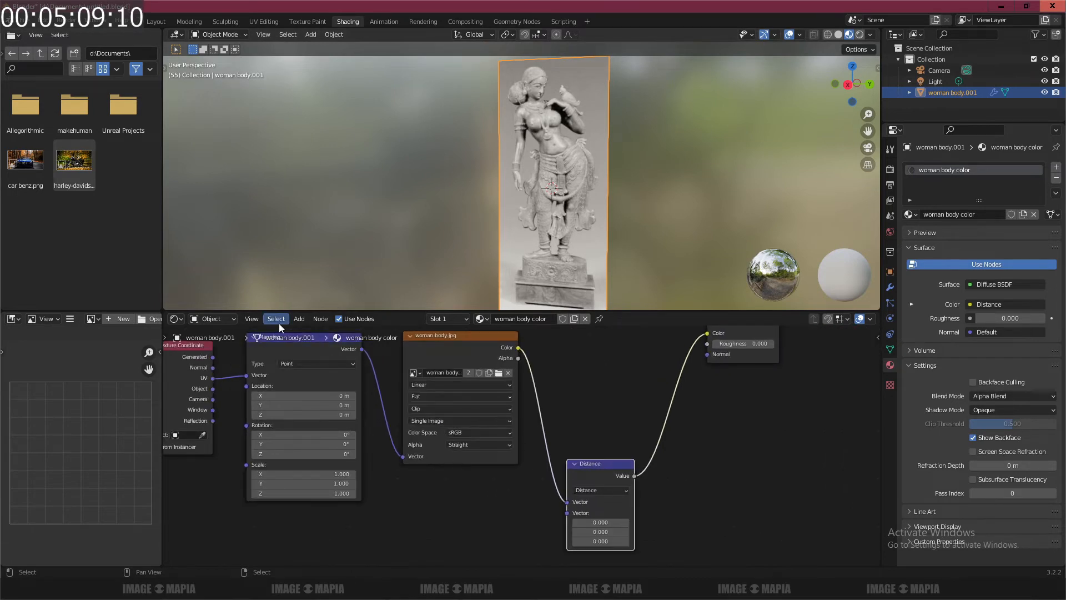
left_click(300, 320)
mouse_move(321, 360)
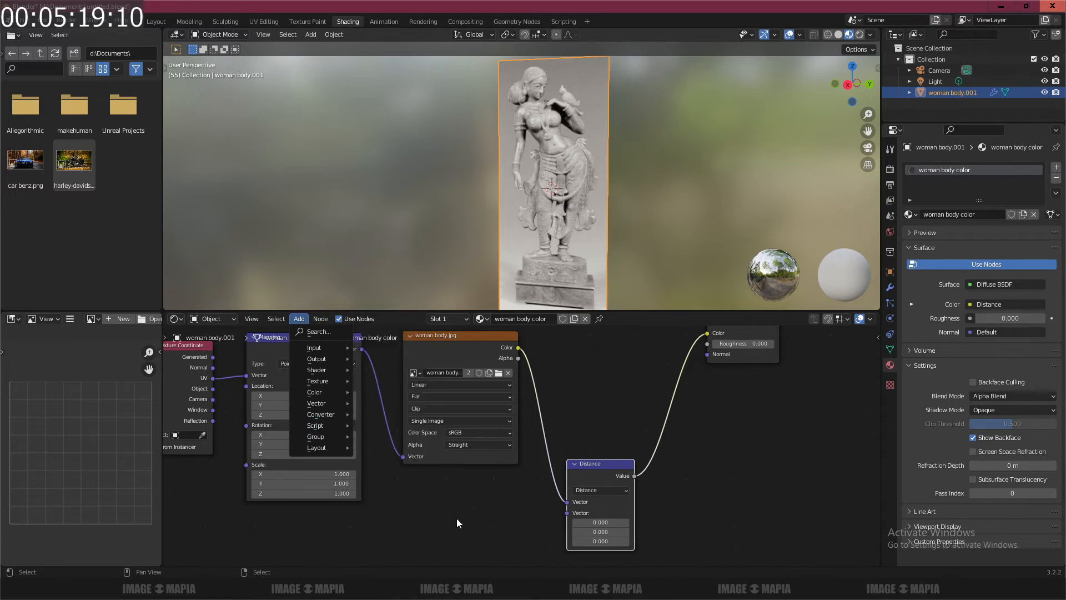
key("shift+a")
left_click(434, 511)
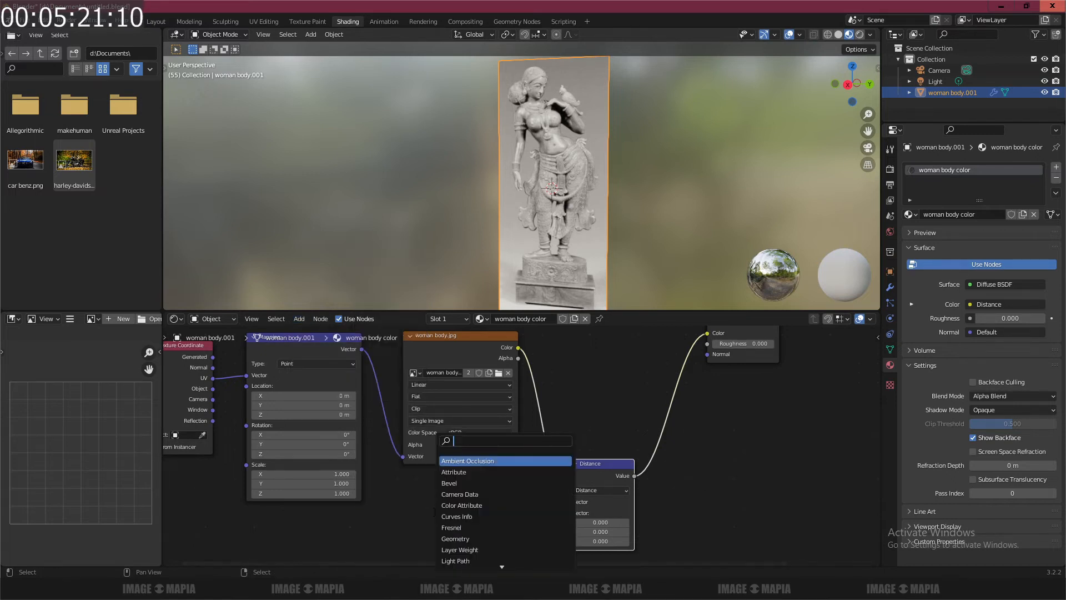
type("rgb")
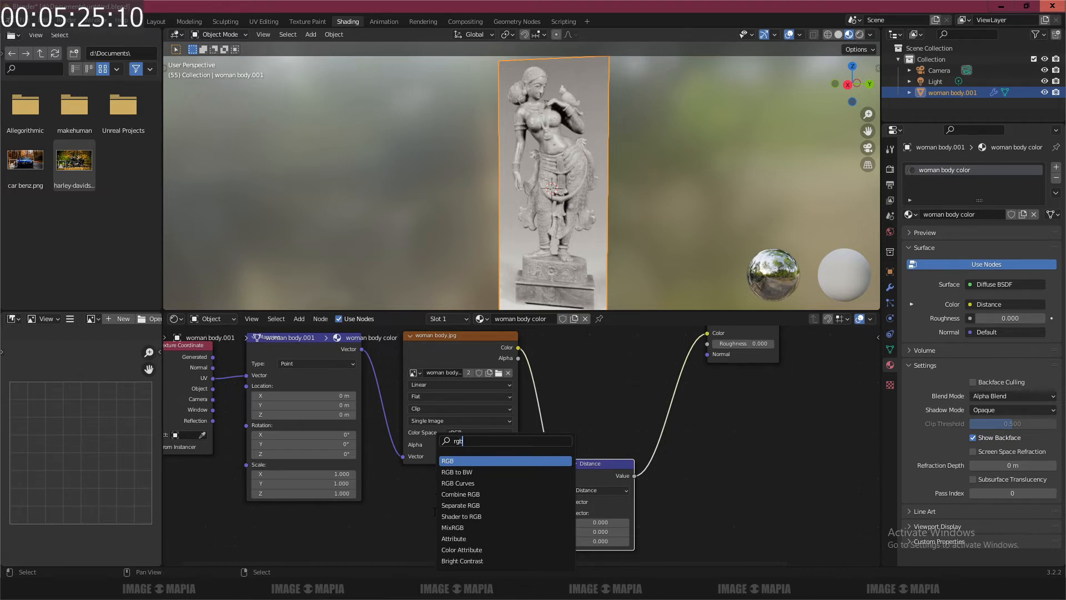
key("Return")
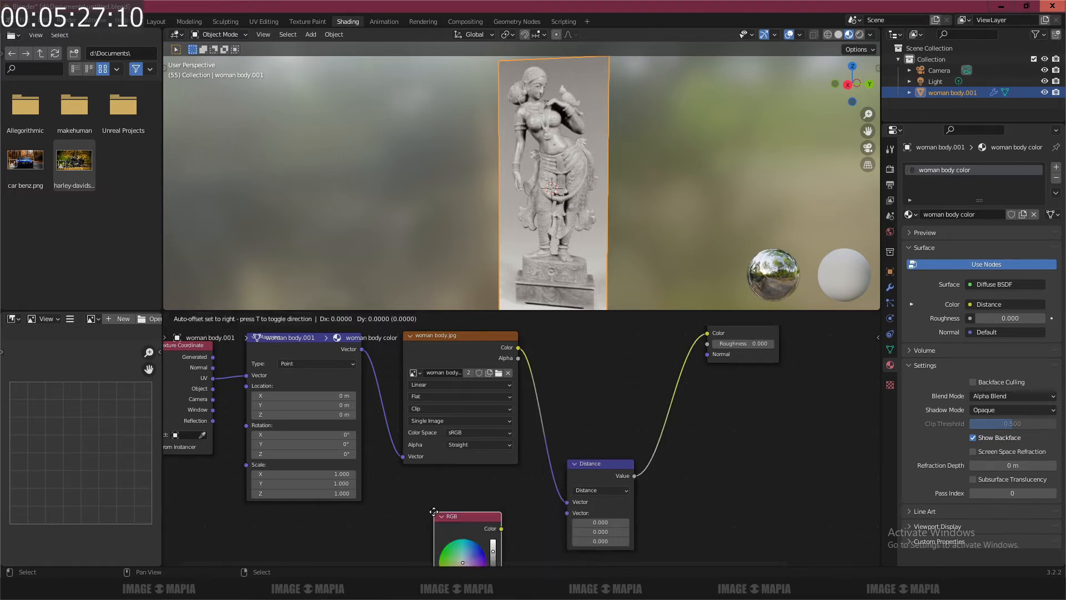
left_click(432, 492)
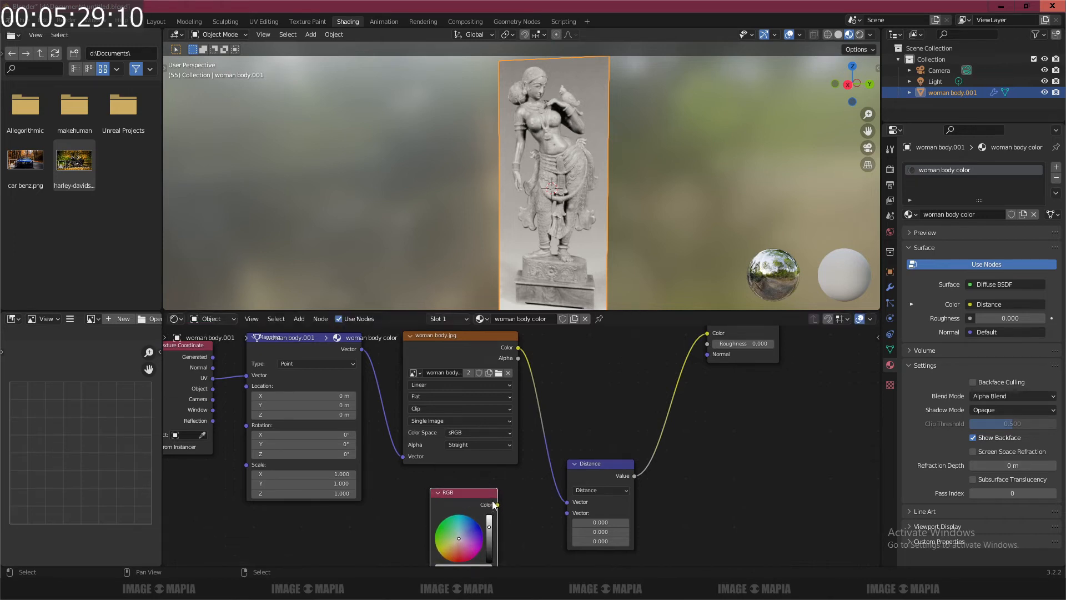
left_click_drag(497, 506, 568, 513)
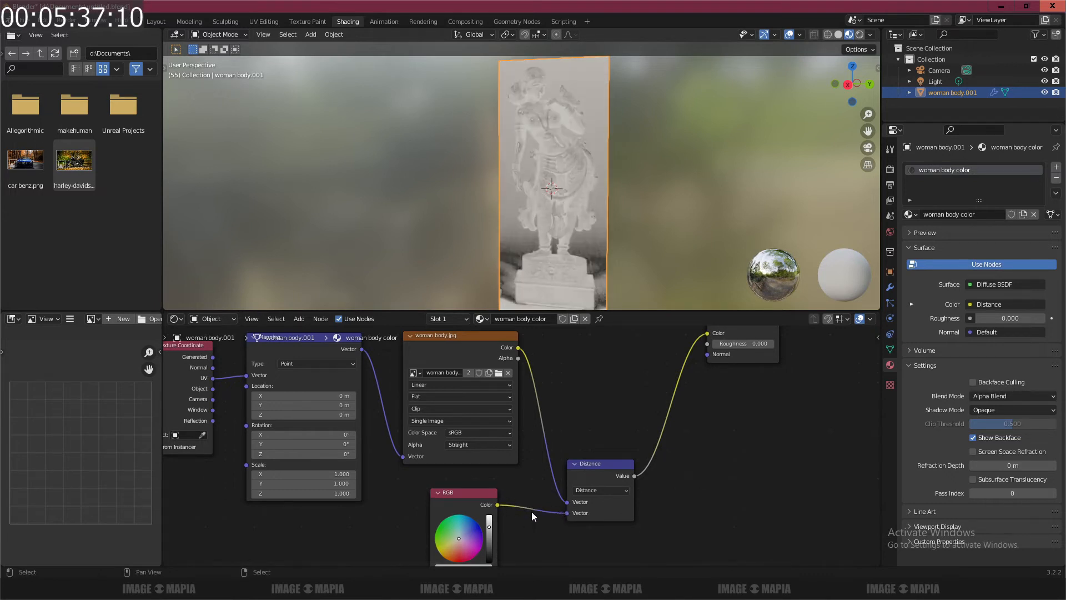
- Set the RGB node's color to R 0.4, G 0 and B 0
scroll(481, 505, "up", 3)
middle_click_drag(488, 466, 501, 474)
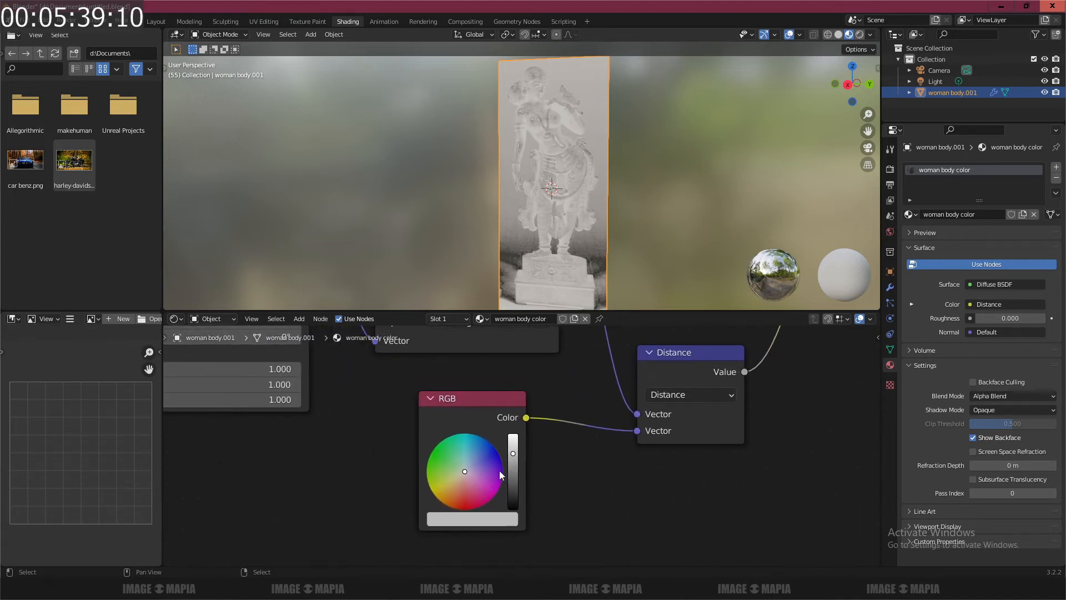
left_click(477, 518)
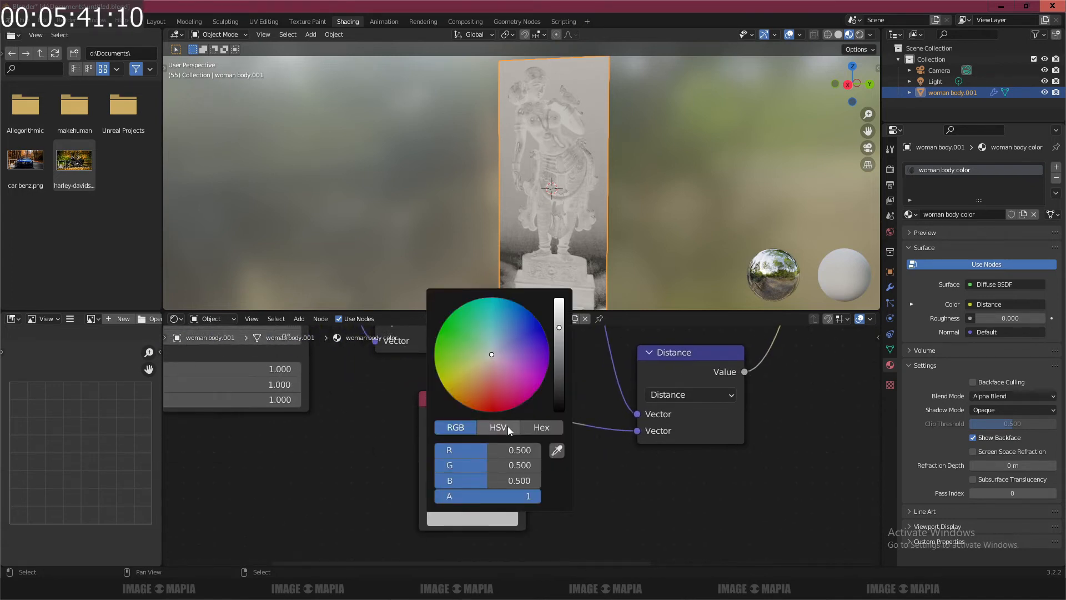
left_click_drag(496, 475, 444, 466)
left_click(490, 448)
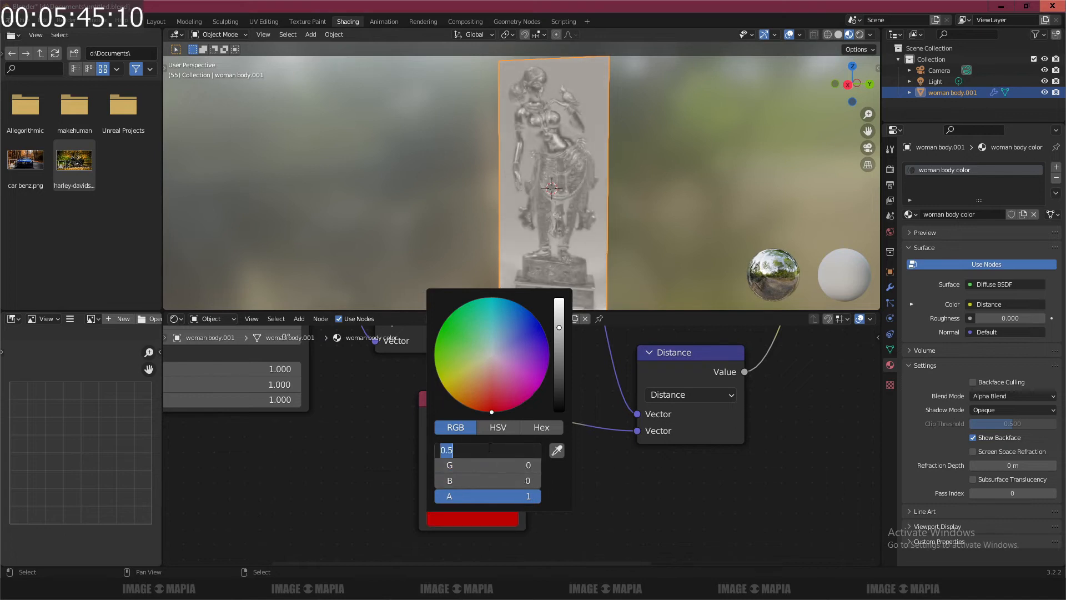
type("0.4")
key("Return")
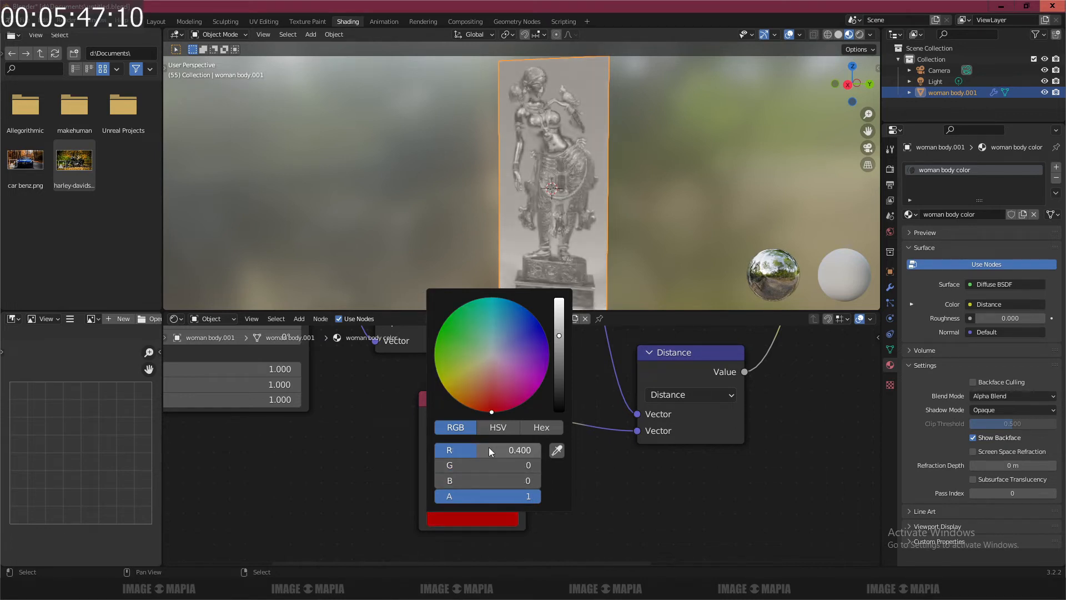
- Move the Material Output and Diffuse BSDF nodes farther from the Distance node to make room between them
middle_click_drag(555, 453, 339, 554)
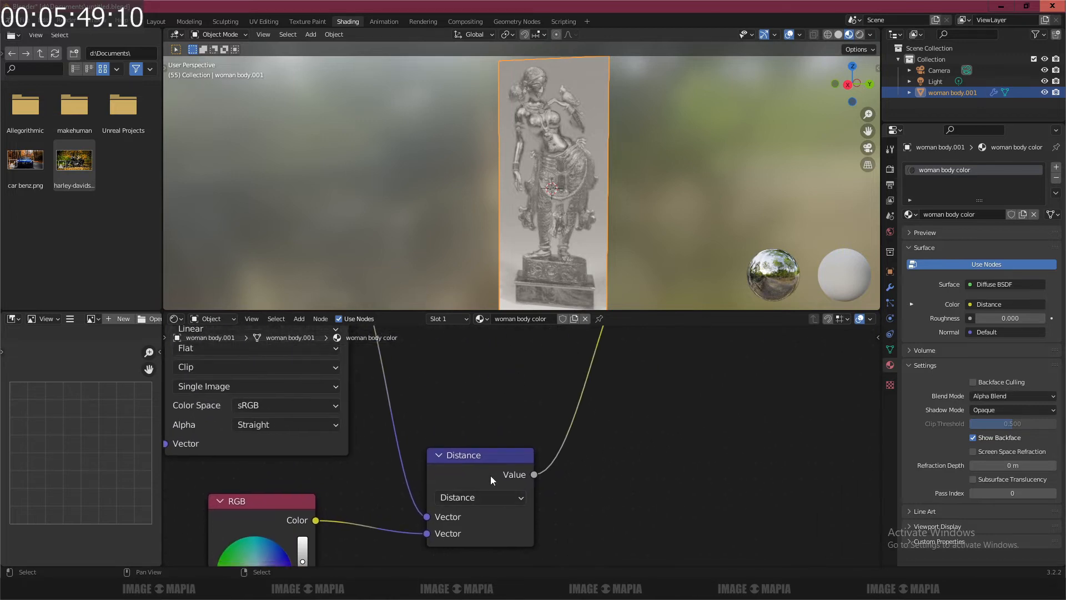
scroll(521, 449, "down", 6)
scroll(529, 453, "down", 2)
middle_click_drag(548, 449, 466, 536)
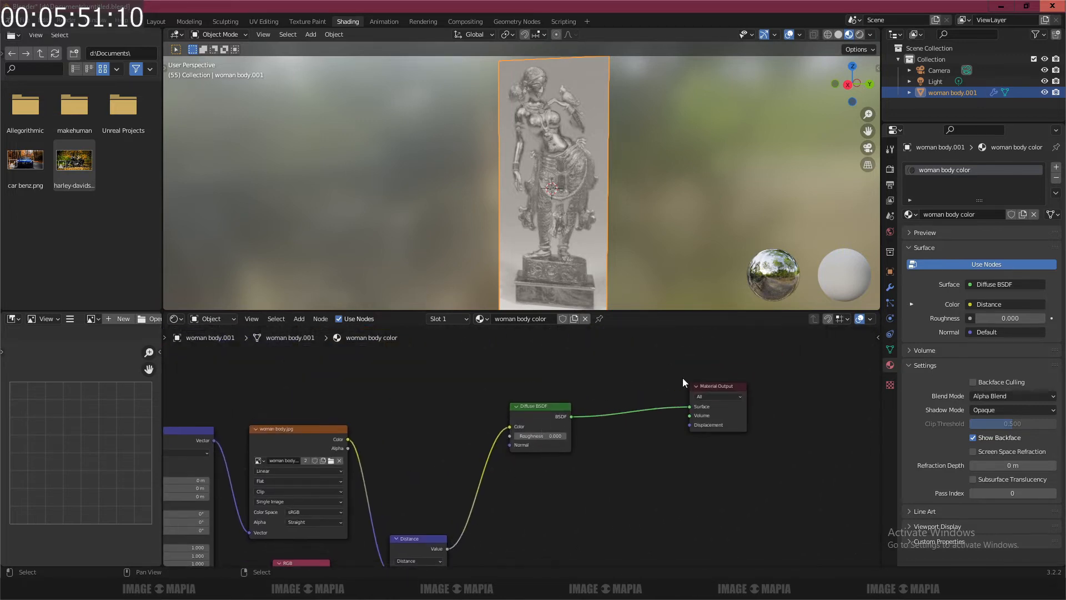
left_click_drag(715, 390, 773, 391)
left_click_drag(531, 410, 591, 439)
scroll(547, 217, "up", 3)
scroll(548, 217, "down", 3)
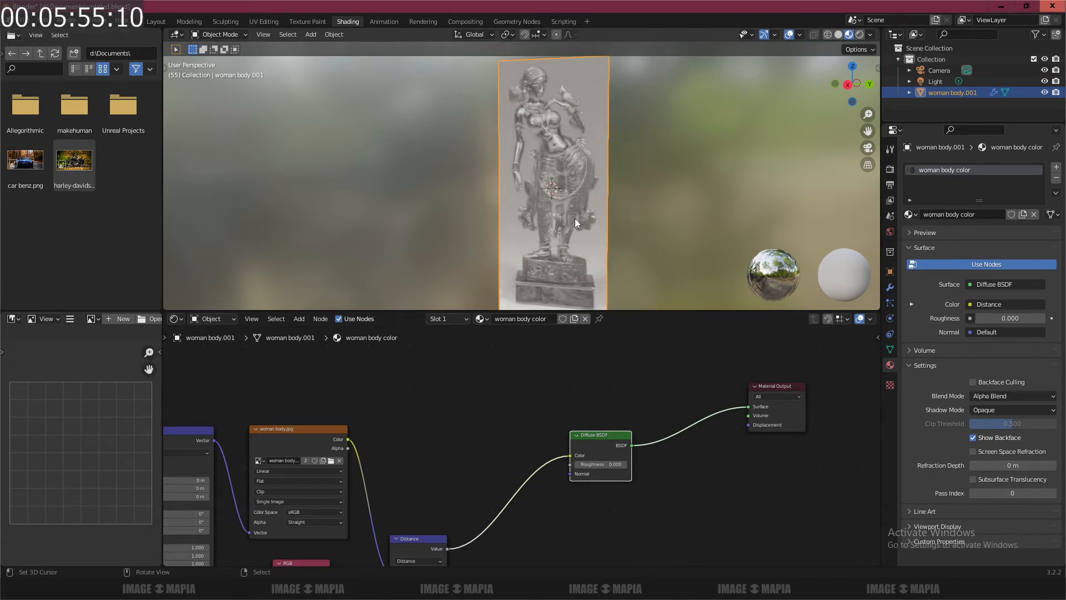
- Place the 3D cursor beside the statue plane and deselect all objects
left_click(578, 215)
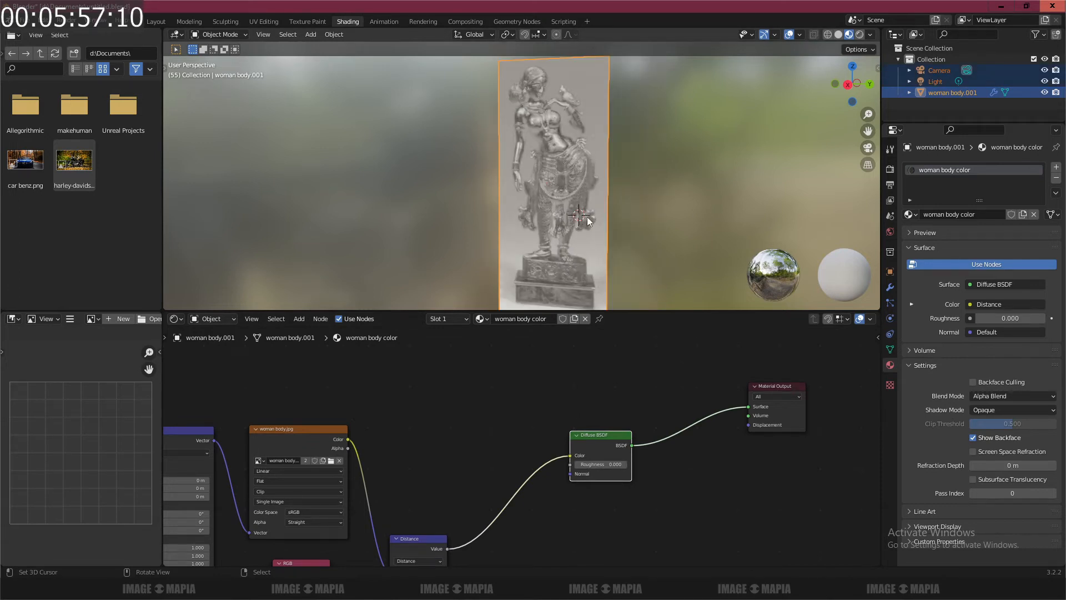
left_click(654, 192)
key("a")
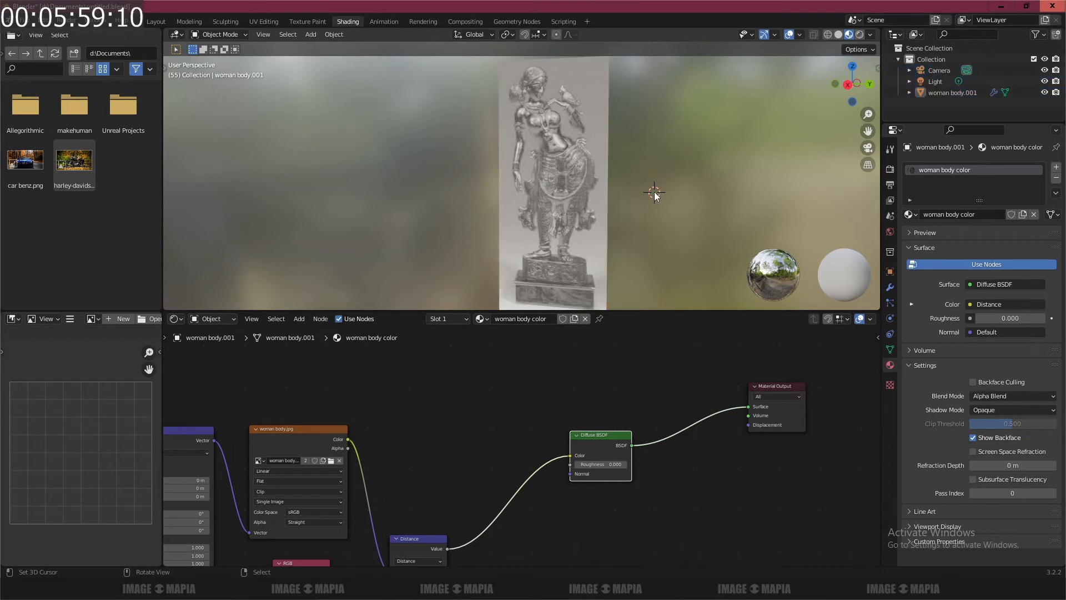
- Search the available nodes for "math" and insert a Math node into the link between Distance and Diffuse BSDF
left_click_drag(600, 430, 600, 435)
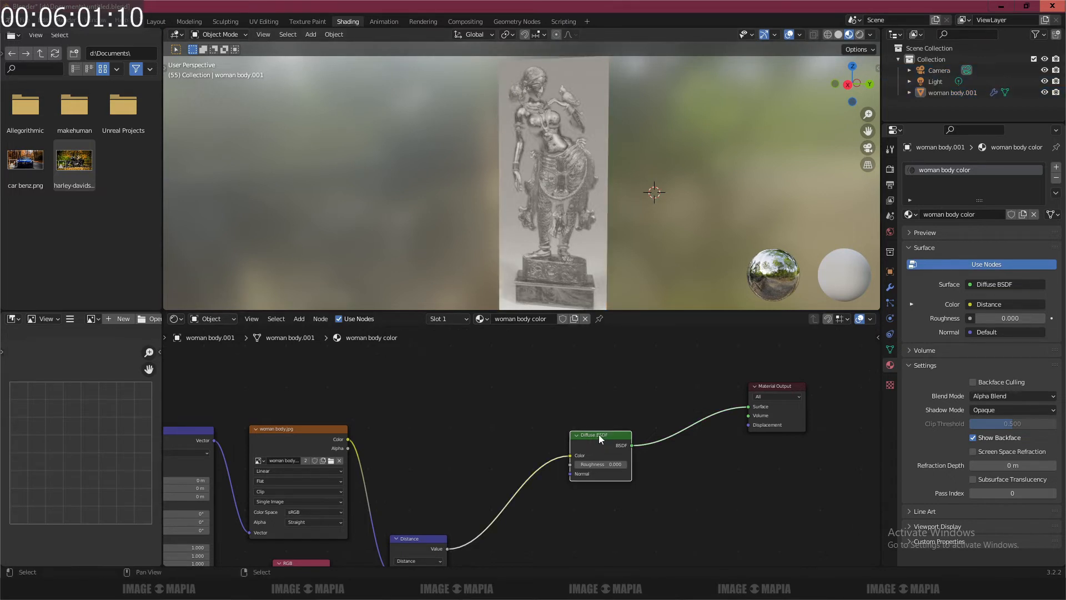
middle_click_drag(492, 465, 521, 432)
scroll(518, 429, "up", 3)
scroll(515, 427, "down", 4)
key("shift+a")
left_click(509, 431)
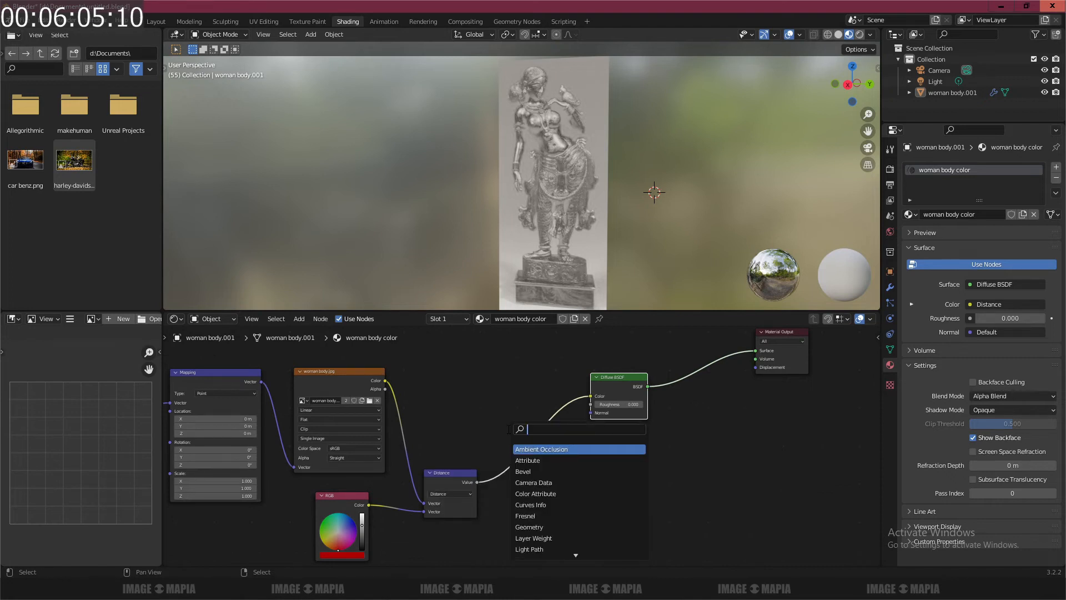
type("math")
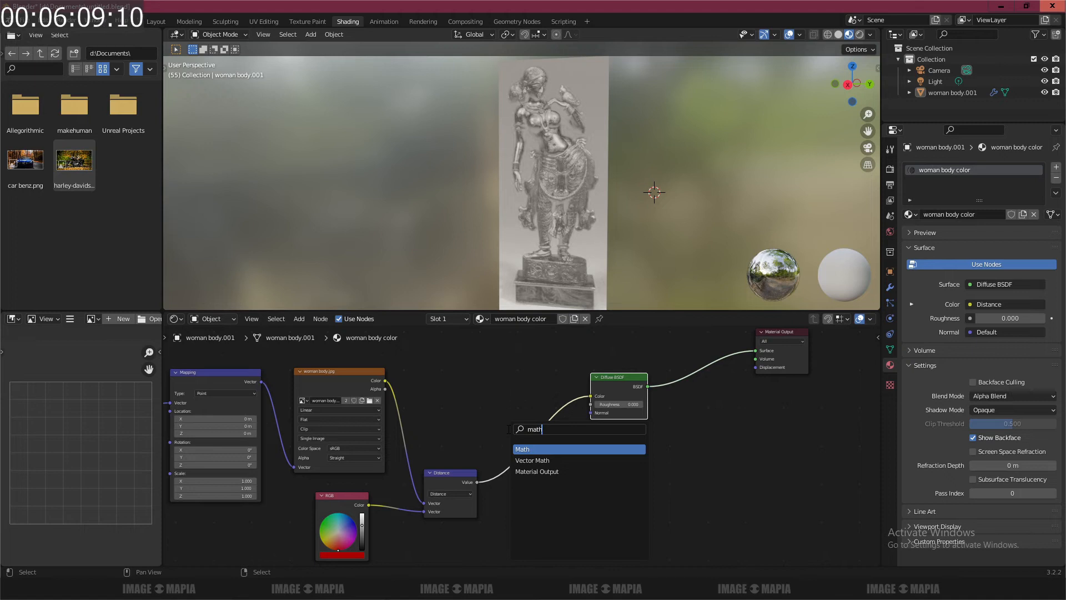
key("Return")
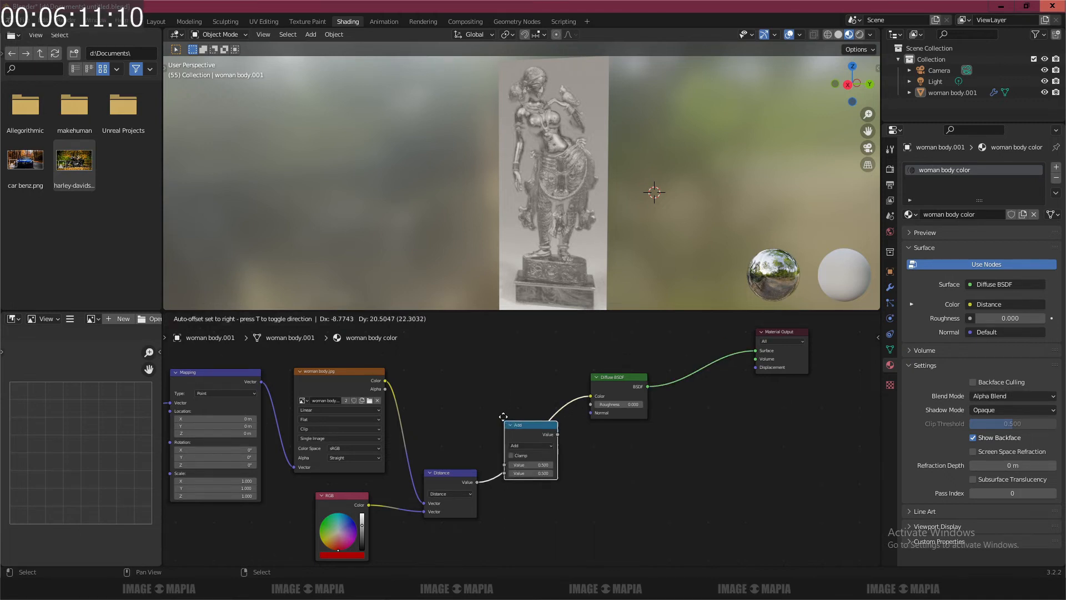
left_click(506, 369)
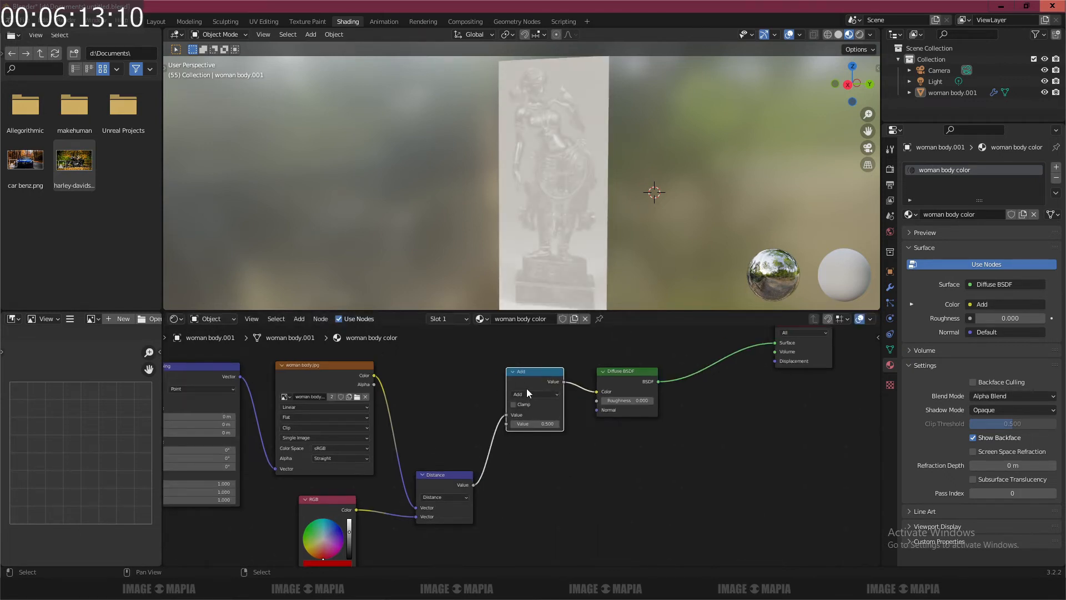
- Set the Math node's operation to Greater Than
middle_click_drag(526, 389, 521, 456)
scroll(520, 458, "up", 3)
left_click(521, 464)
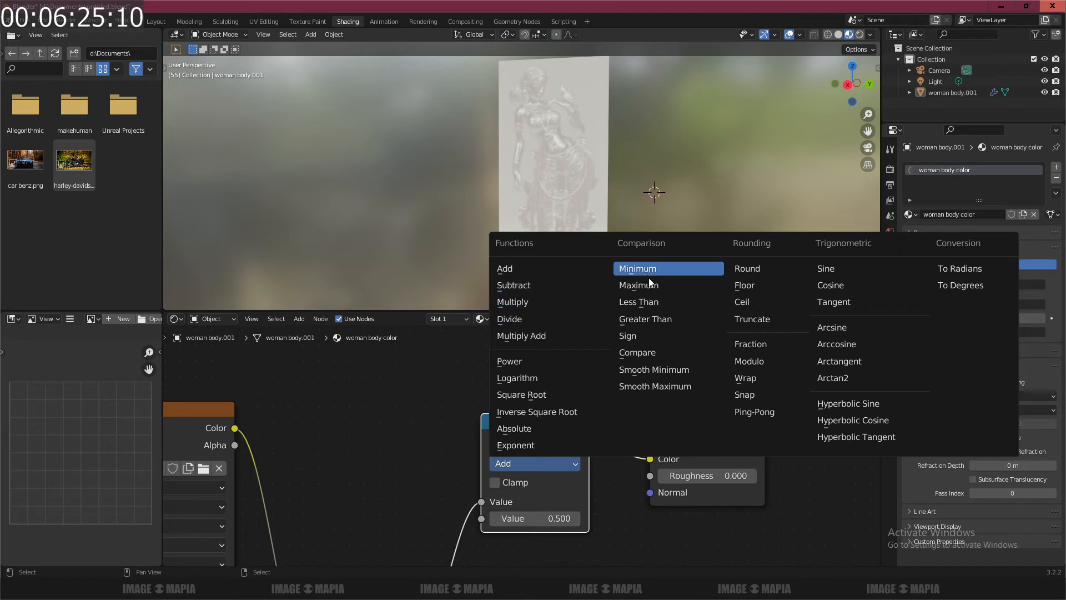
left_click(646, 319)
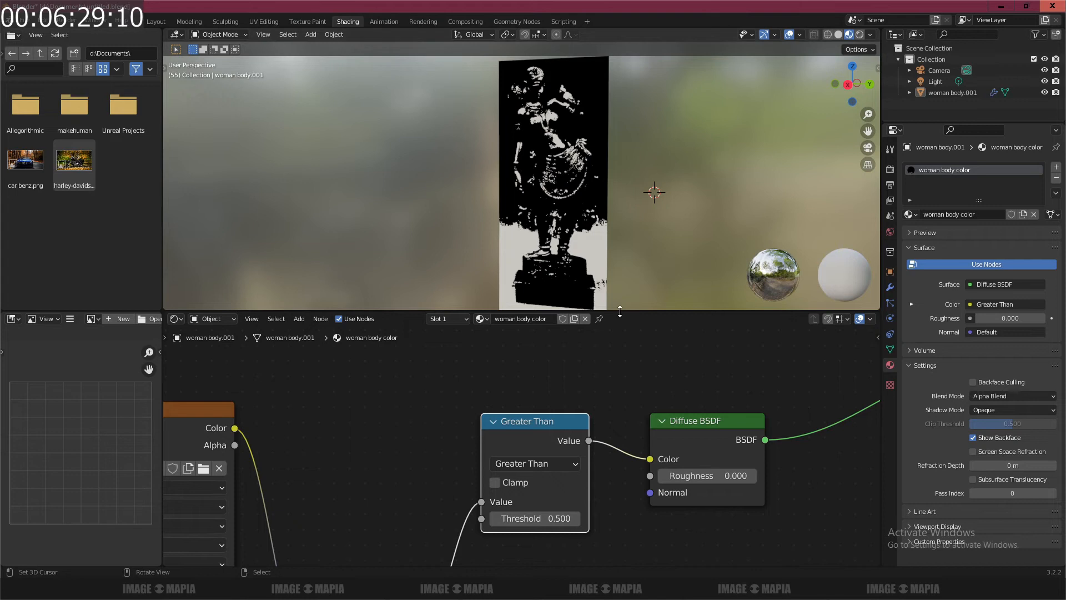
- Enlarge the 3D viewport and adjust the RGB node's color brightness to separate the dark statue from a white background
left_click_drag(621, 311, 617, 360)
scroll(556, 238, "up", 2)
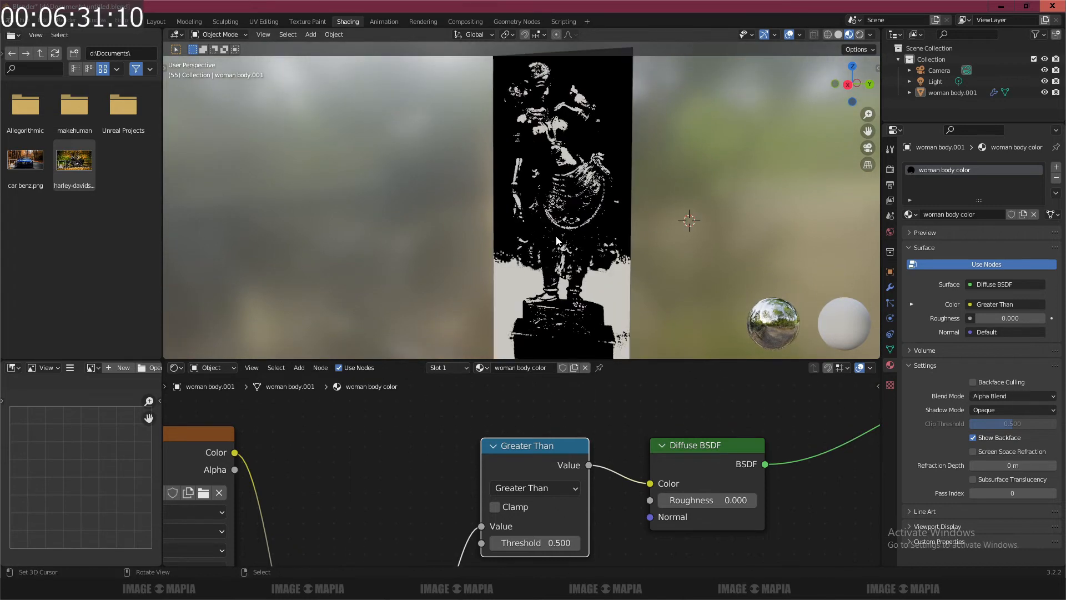
middle_click_drag(512, 538, 506, 416)
left_click_drag(434, 471, 434, 457)
middle_click_drag(586, 406, 543, 503)
scroll(543, 503, "down", 3)
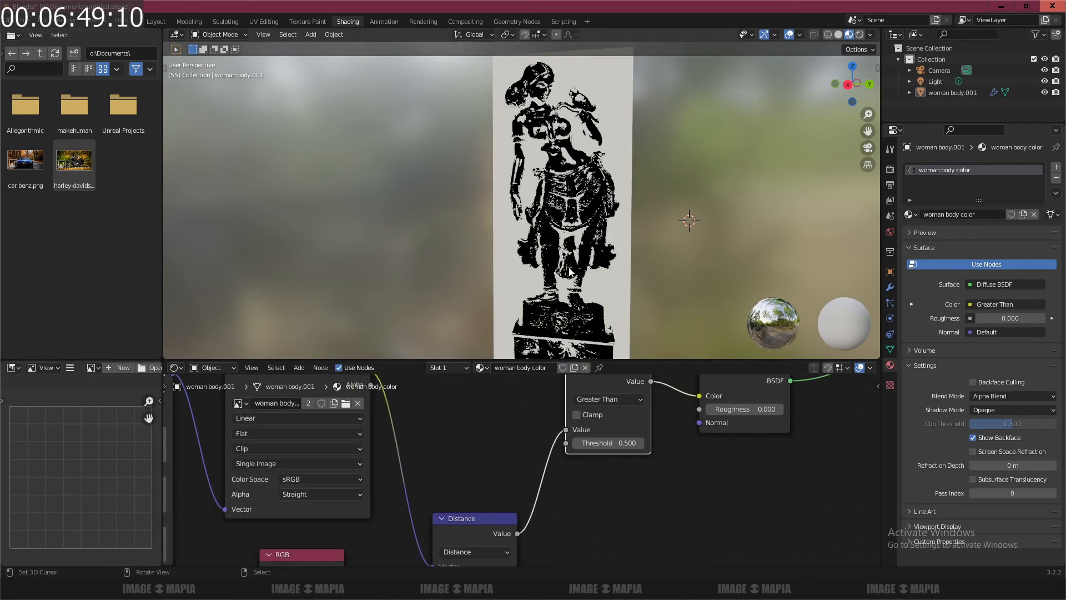
- Set the Greater Than threshold to 0.300 and readjust the RGB node's color brightness to bring out the statue's detail
scroll(590, 270, "up", 3)
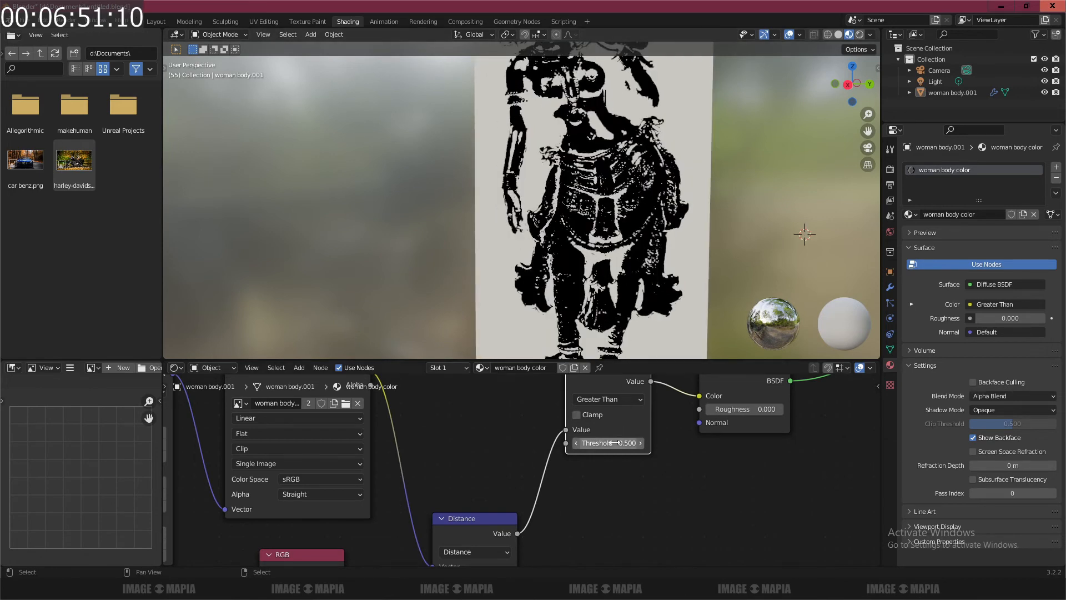
left_click_drag(620, 443, 597, 444)
scroll(381, 527, "down", 1)
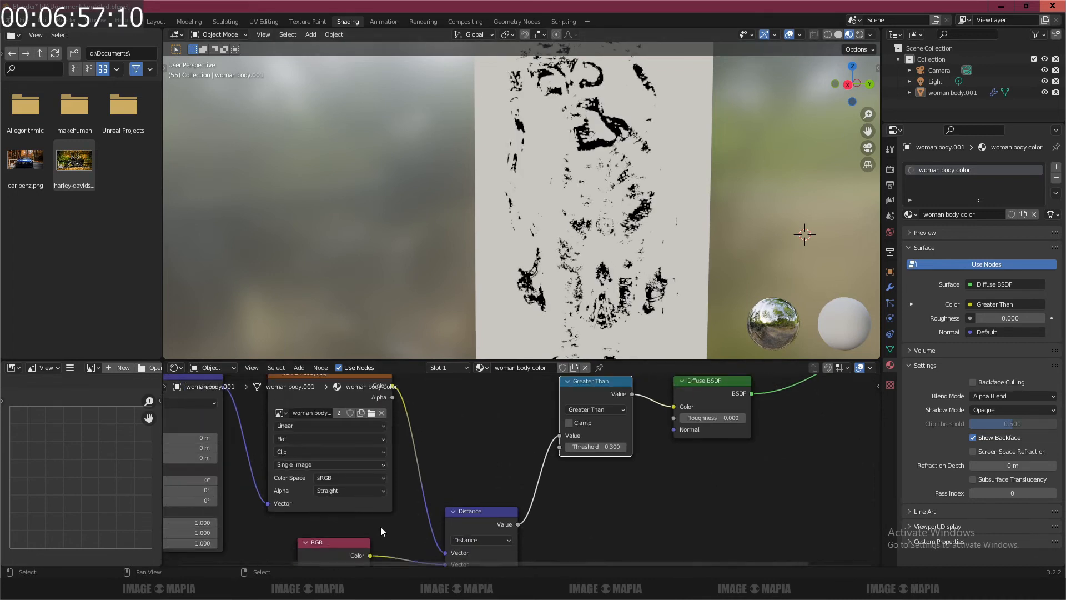
middle_click_drag(381, 526, 508, 417)
left_click_drag(467, 480, 466, 488)
middle_click_drag(613, 409, 437, 538)
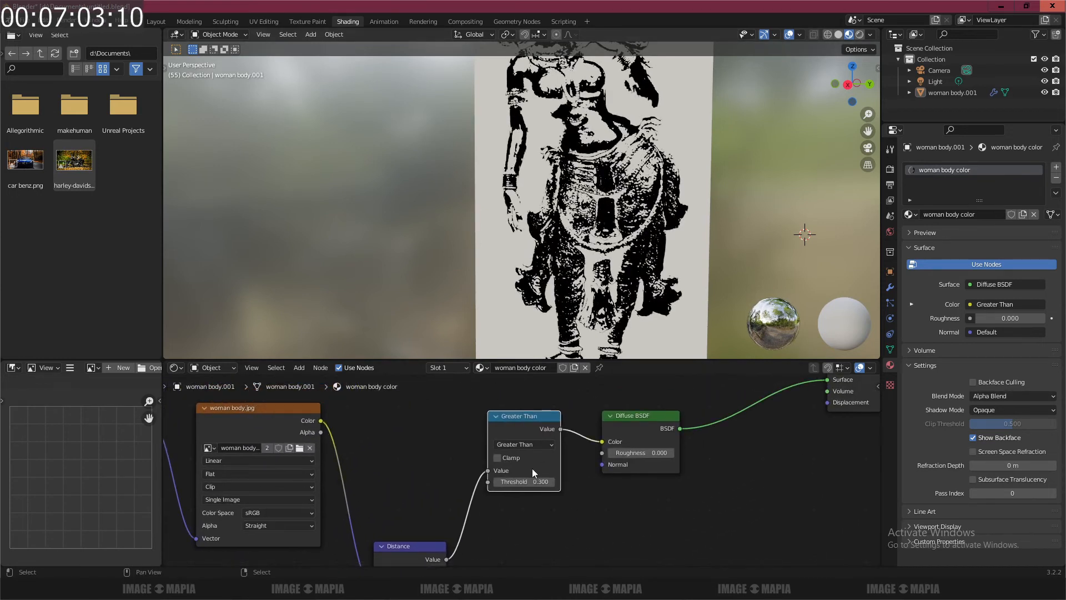
- Set the Greater Than threshold to 0.35 and view the whole statue plane
left_click(540, 481)
type(".35")
key("Return")
scroll(648, 234, "down", 3)
middle_click_drag(569, 261, 660, 349)
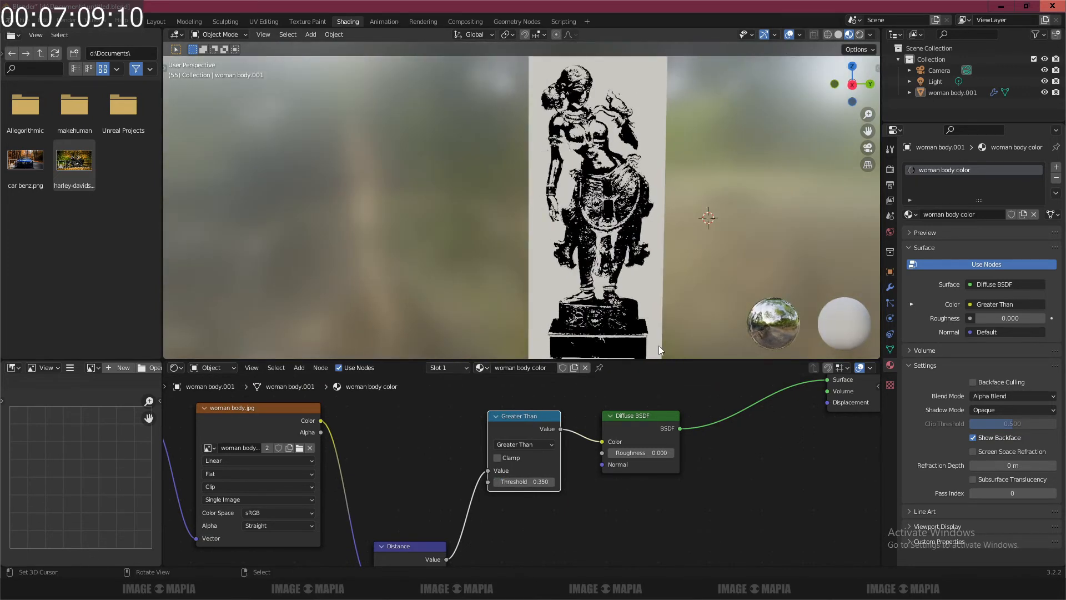
- Enlarge the 3D viewport, switch it to rendered shading and examine the statue's black-and-white map up close
left_click_drag(659, 361, 659, 463)
scroll(631, 304, "up", 4)
mouse_move(663, 285)
middle_mouse_down("shift")
mouse_move(552, 342)
mouse_move(492, 312)
mouse_move(553, 301)
mouse_move(517, 305)
mouse_move(577, 227)
middle_mouse_up("shift")
scroll(510, 305, "up", 3)
scroll(509, 304, "down", 3)
left_click(859, 35)
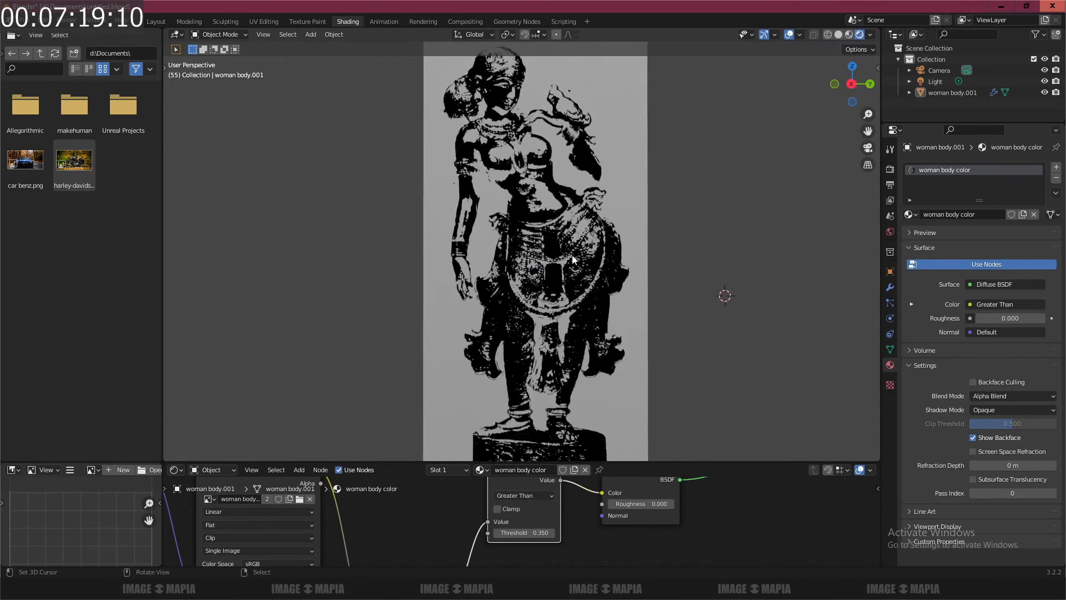
scroll(575, 244, "up", 8)
scroll(572, 257, "down", 8)
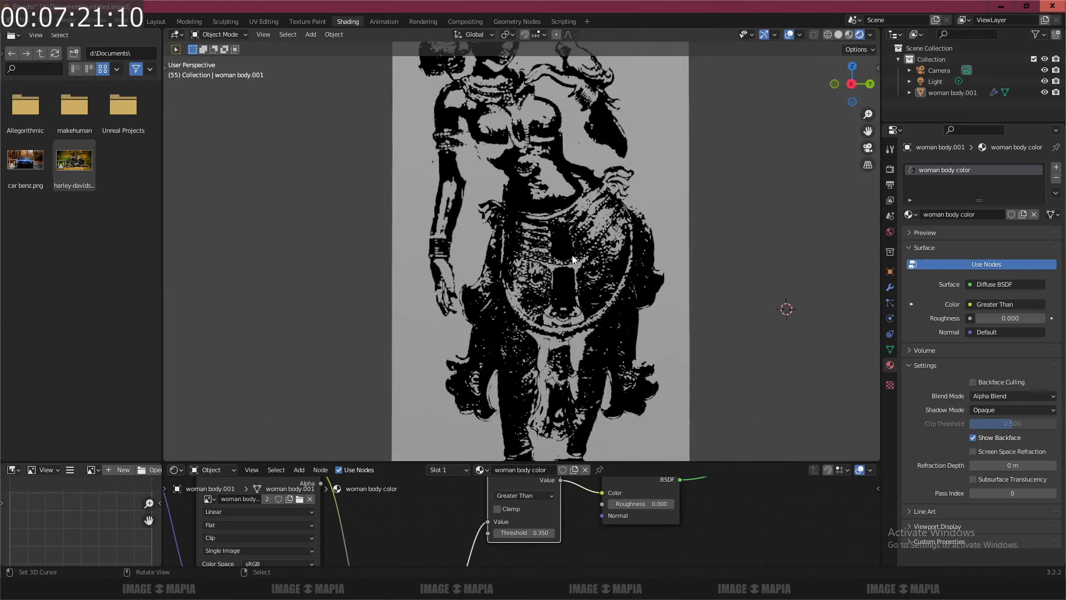
mouse_move(572, 255)
middle_mouse_down()
mouse_move(562, 262)
mouse_move(573, 263)
middle_mouse_up()
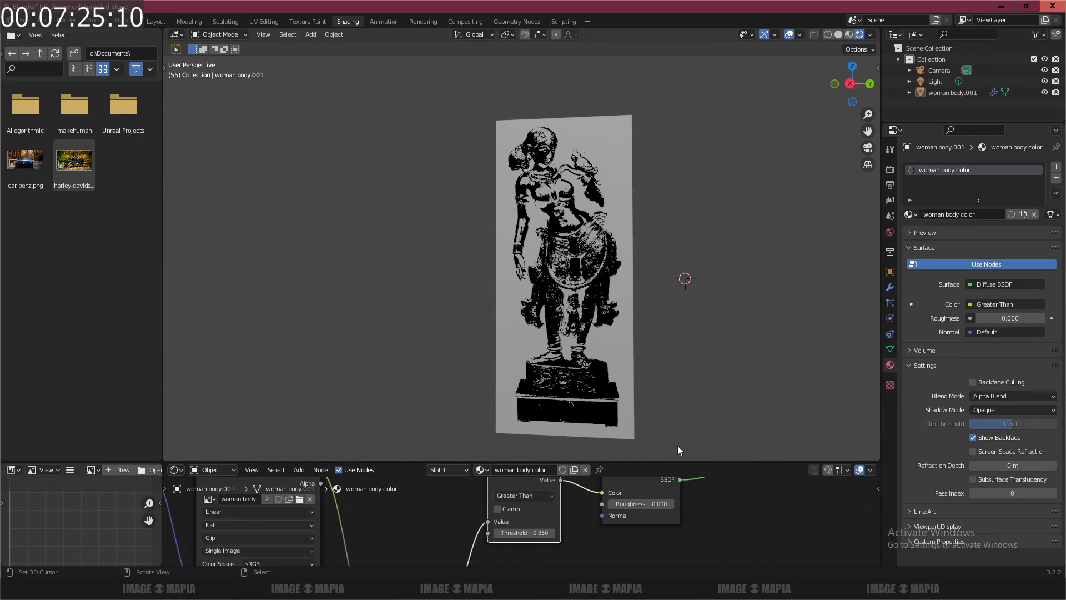
- Enlarge the shader editor over the 3D viewport and bring the material's node chain into view
left_click_drag(686, 462, 686, 331)
scroll(556, 398, "down", 3)
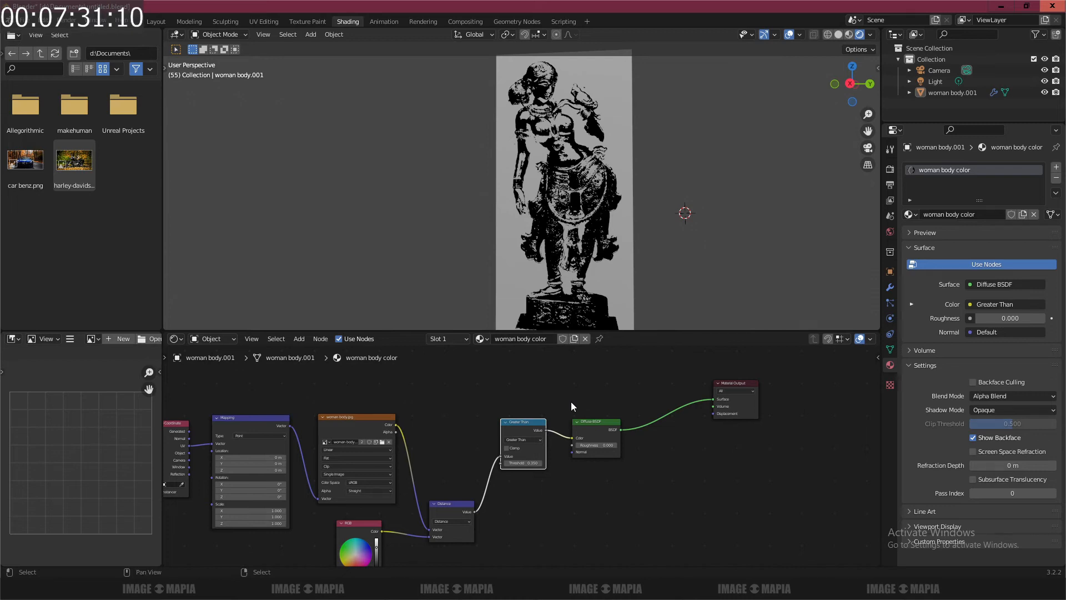
left_click_drag(632, 331, 634, 196)
middle_click_drag(391, 344, 448, 334)
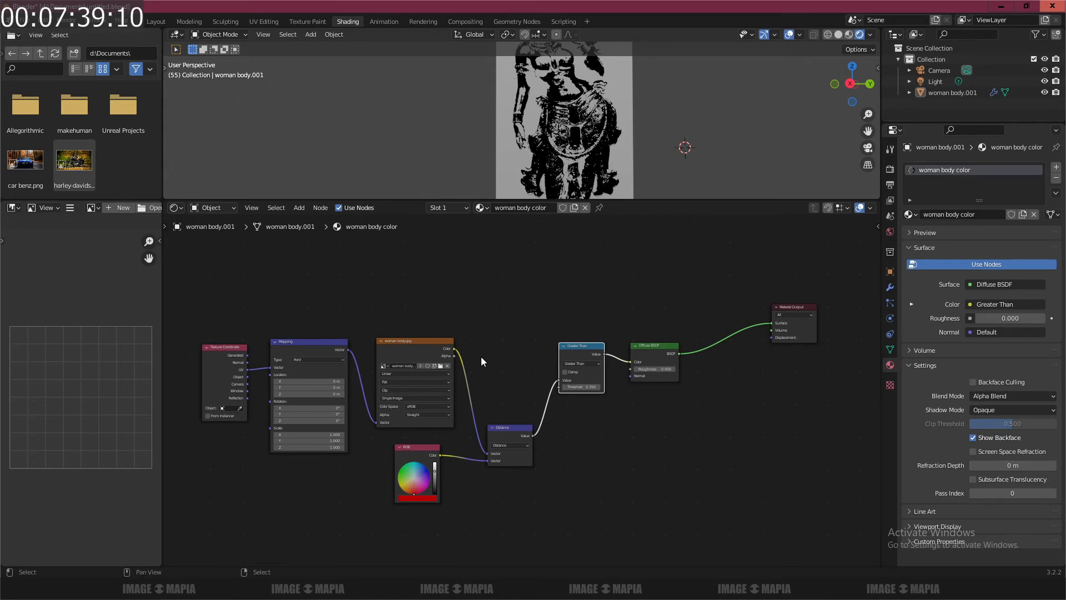
scroll(483, 356, "up", 1)
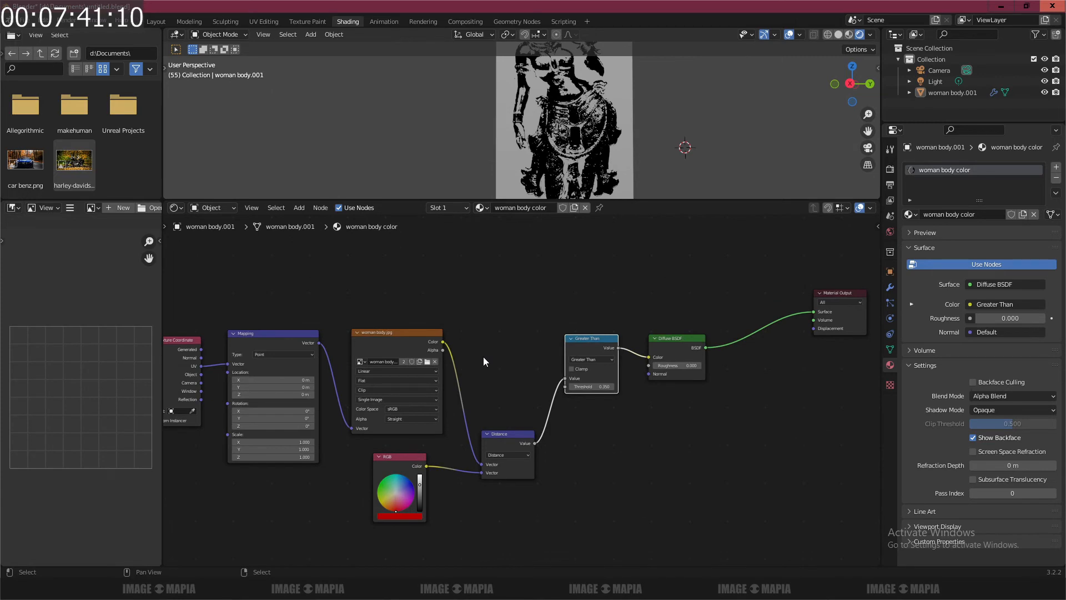
- Raise the RGB node's color brightness very slightly to refine the black-and-white map, and check the whole statue plane and node chain
scroll(483, 353, "up", 1)
scroll(483, 353, "down", 3)
middle_click_drag(467, 331, 495, 333)
scroll(523, 332, "down", 1)
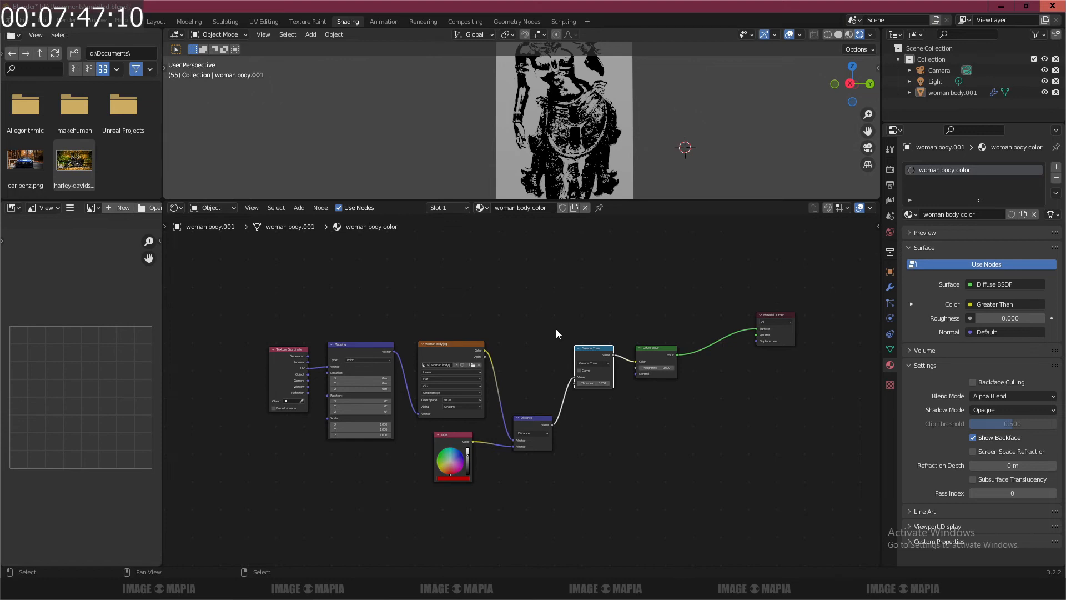
scroll(557, 333, "up", 1)
scroll(556, 336, "up", 1)
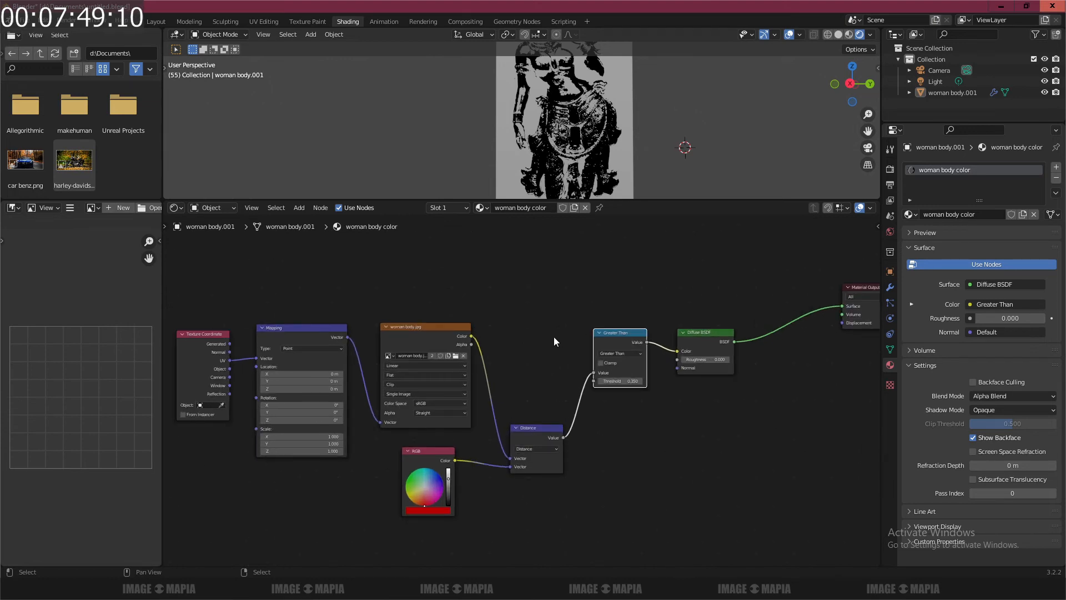
scroll(417, 504, "up", 2)
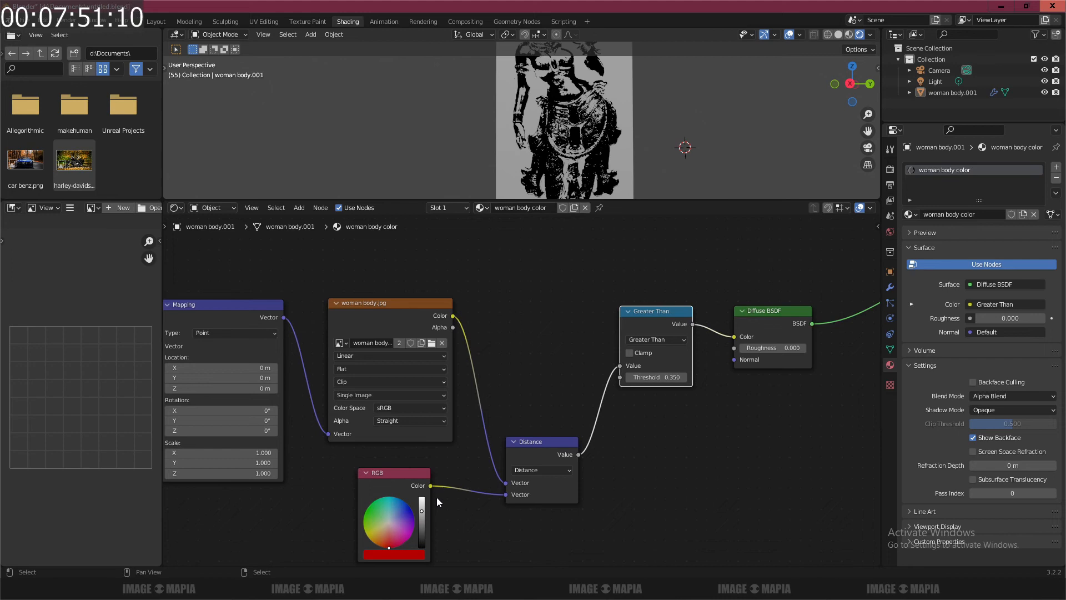
left_click_drag(421, 511, 421, 510)
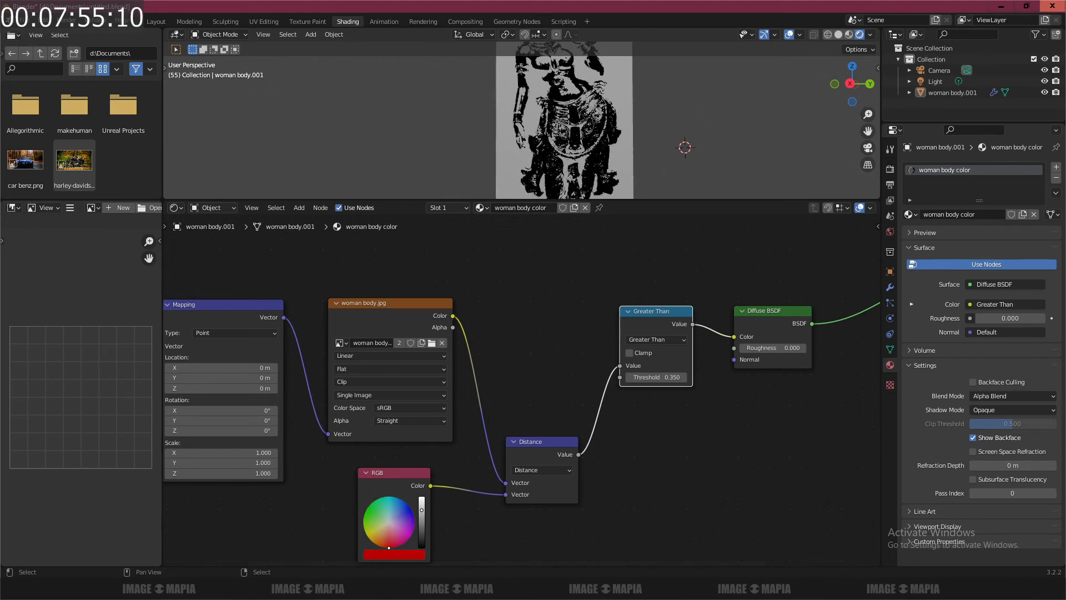
scroll(622, 131, "down", 4)
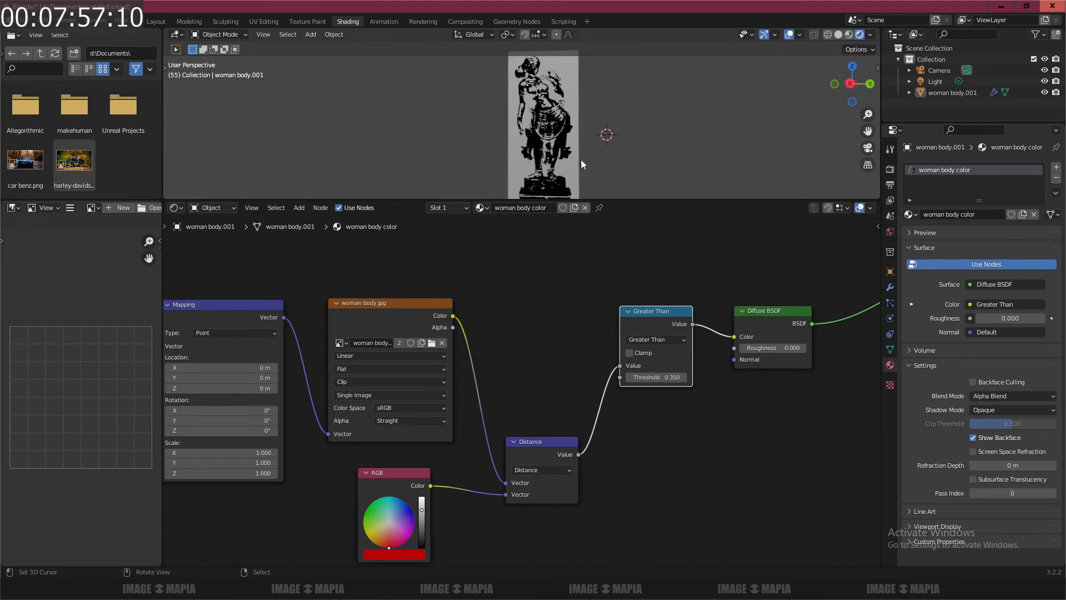
middle_click_drag(429, 412, 465, 350)
scroll(475, 364, "down", 2)
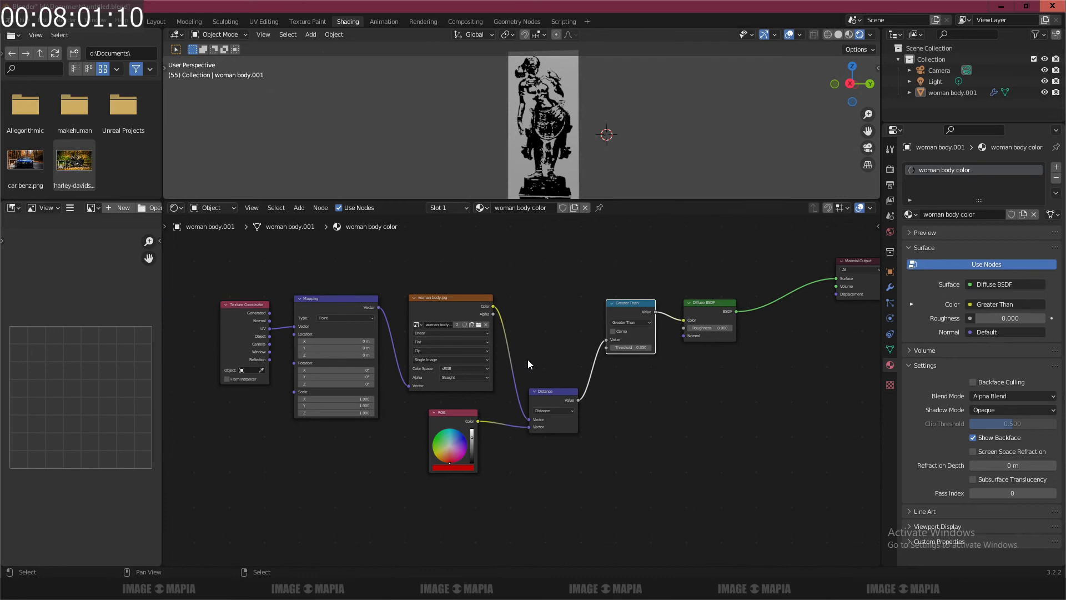
scroll(527, 364, "down", 1)
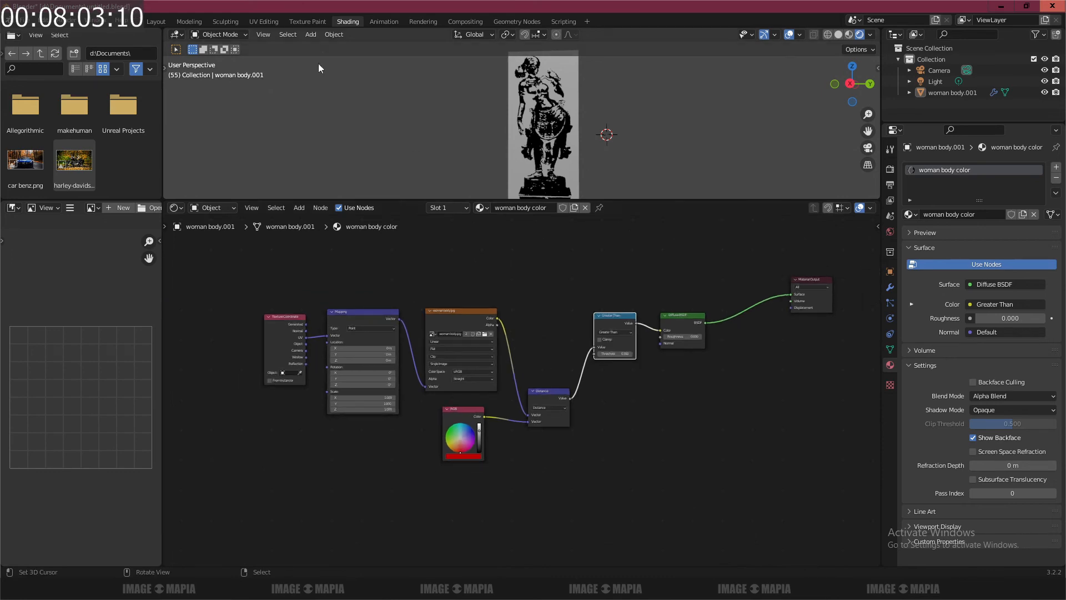
- Switch to the Layout workspace and examine the statue's black-and-white map up close from a slight angle
left_click(154, 20)
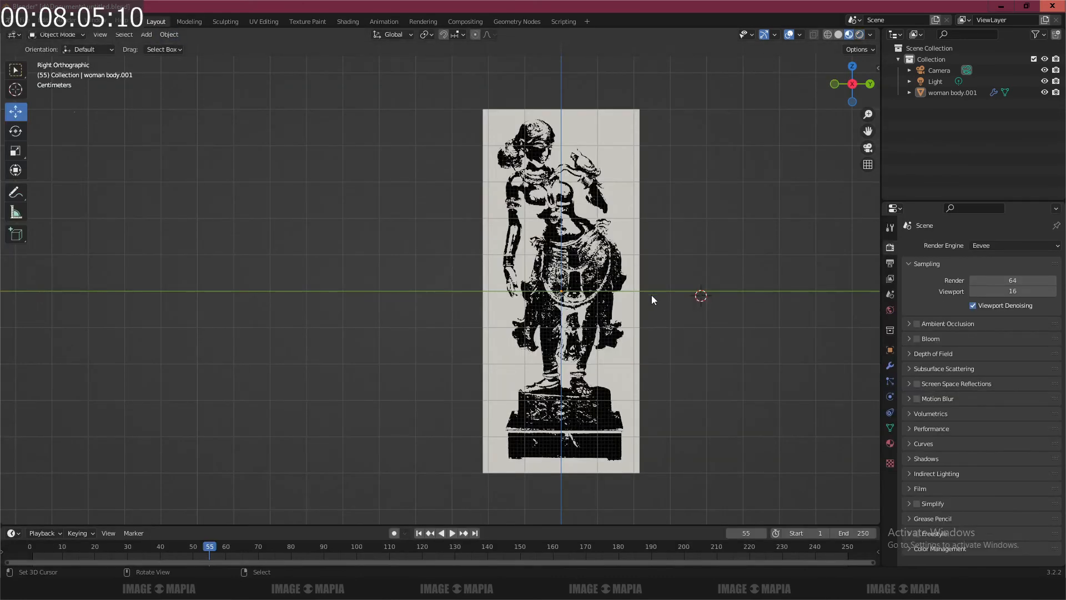
scroll(631, 304, "up", 2)
scroll(631, 304, "down", 1)
middle_click_drag(631, 304, 602, 318)
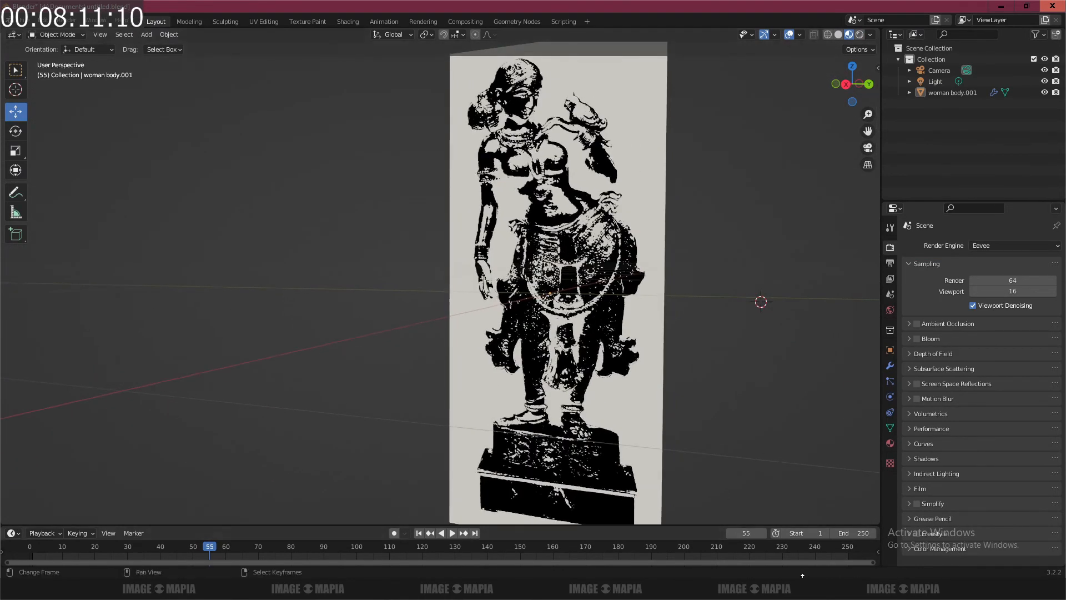
- Switch to the TEXT.txt note in Notepad, add "thanks for watching" after a blank line, and return to Blender
left_click(800, 586)
key("Return")
key("Return")
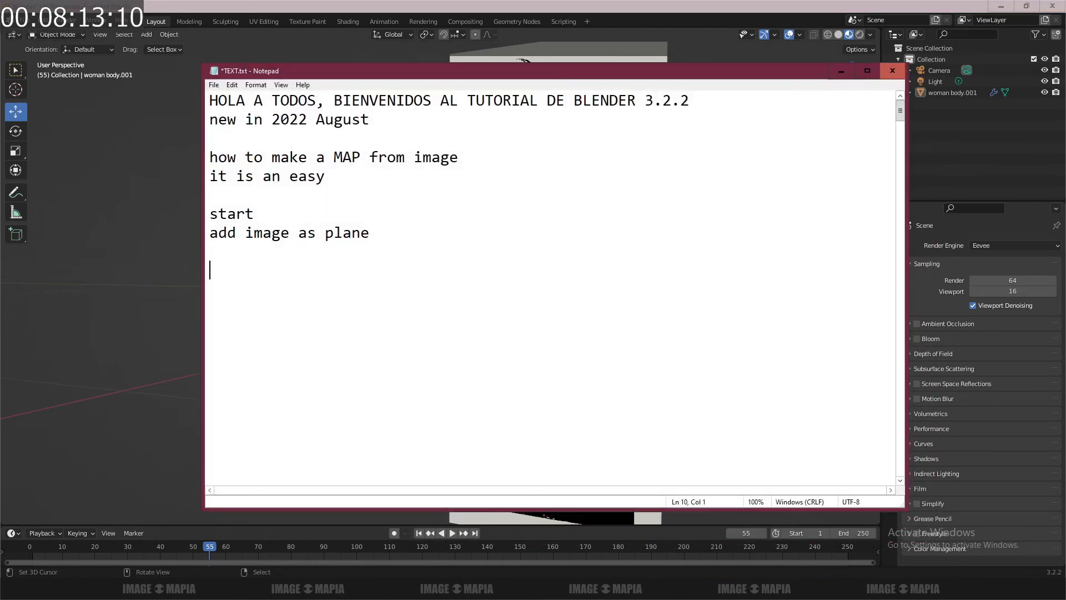
type("thanks for watching")
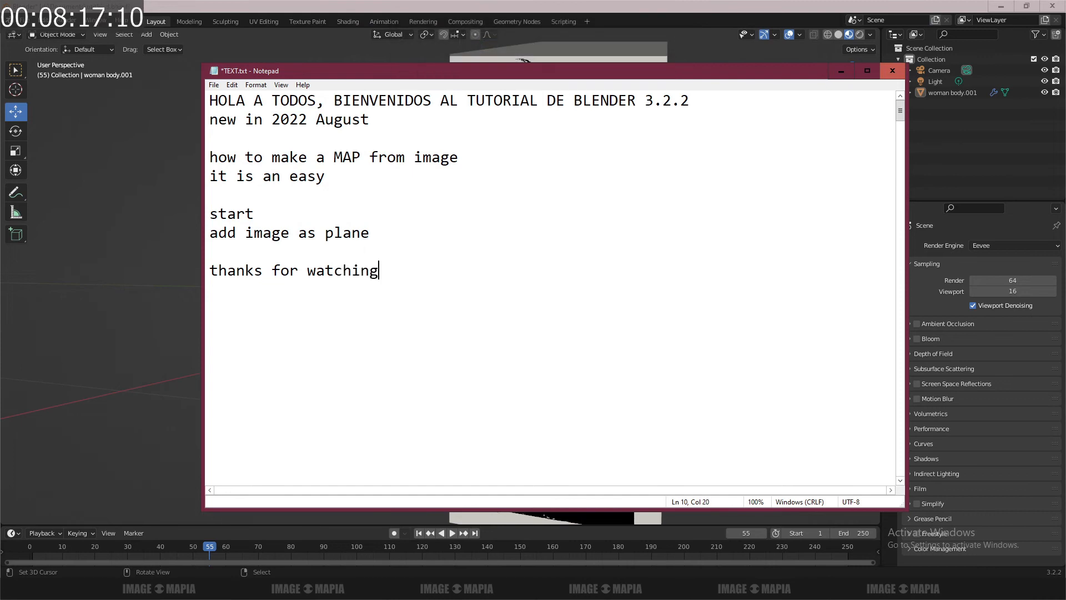
left_click(841, 72)
left_click(966, 587)
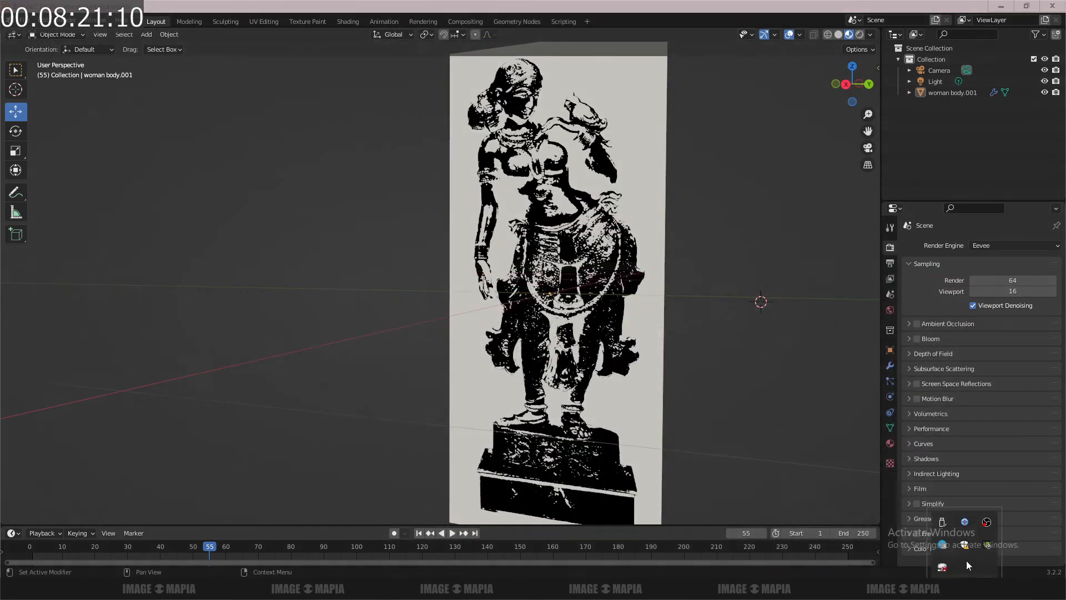
right_click(988, 522)
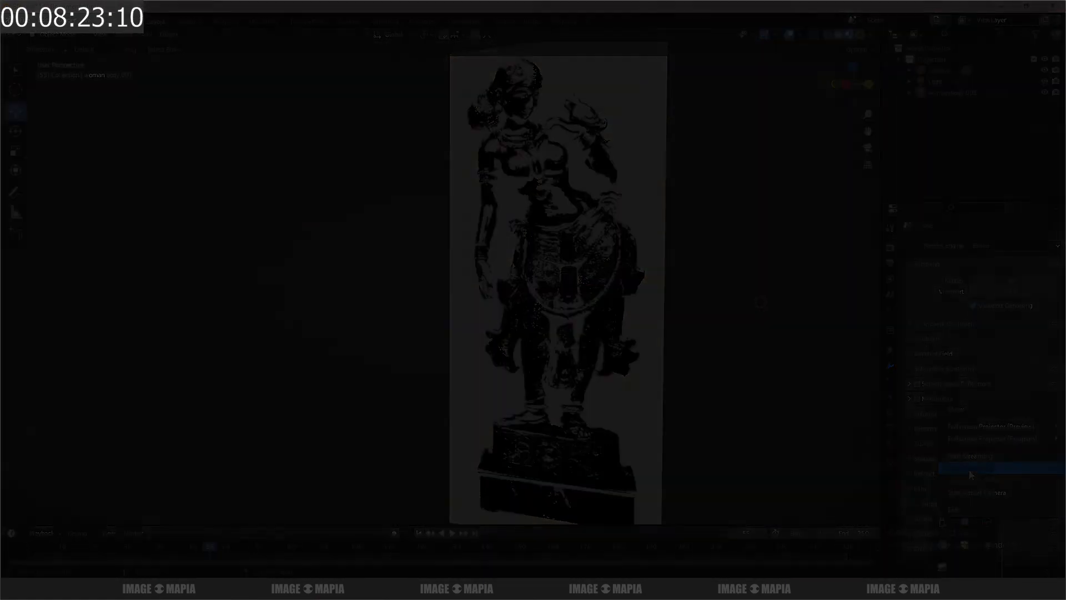